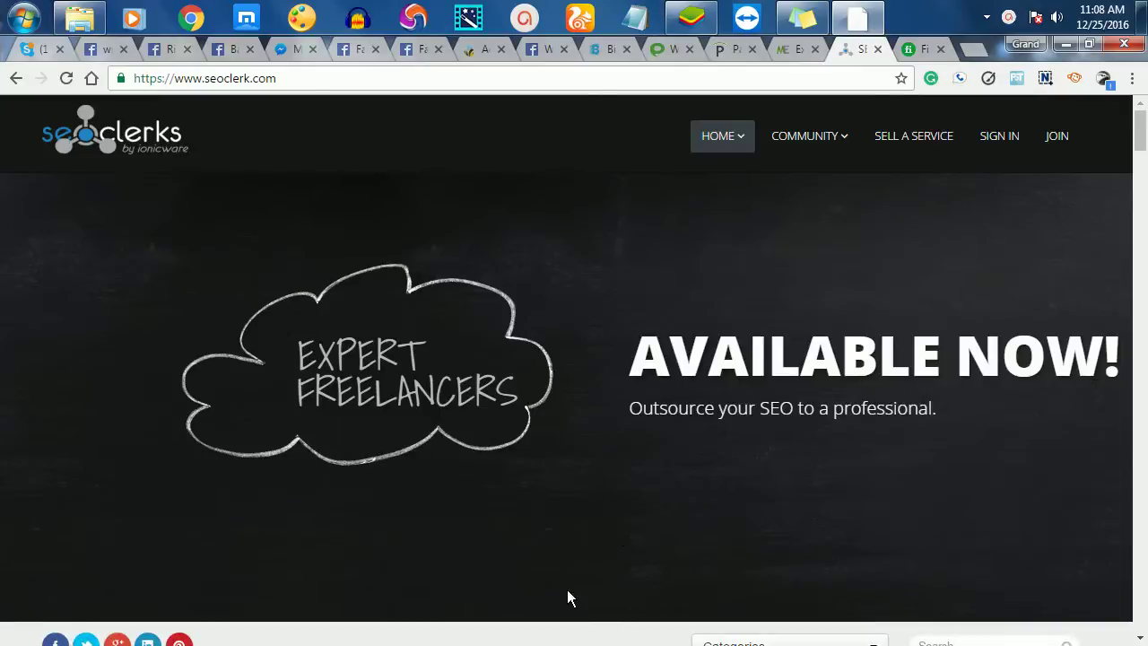
- Look through the featured SEO service listings and their prices on the marketplace home page
scroll(645, 286, down, 5)
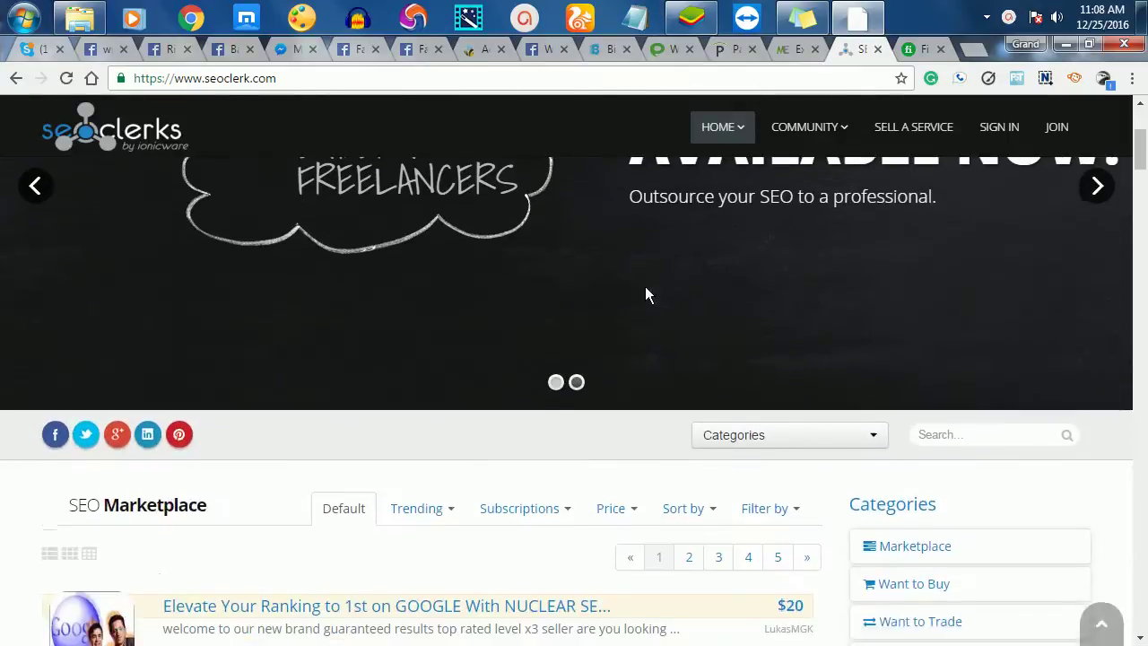
scroll(646, 288, down, 1)
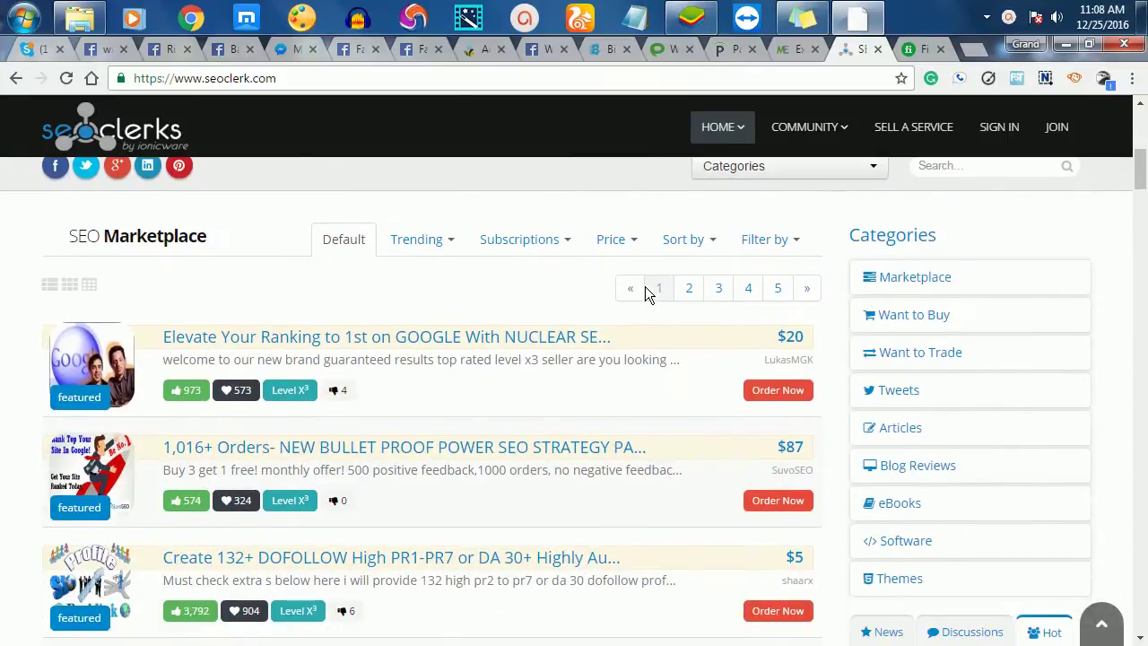
scroll(645, 286, down, 4)
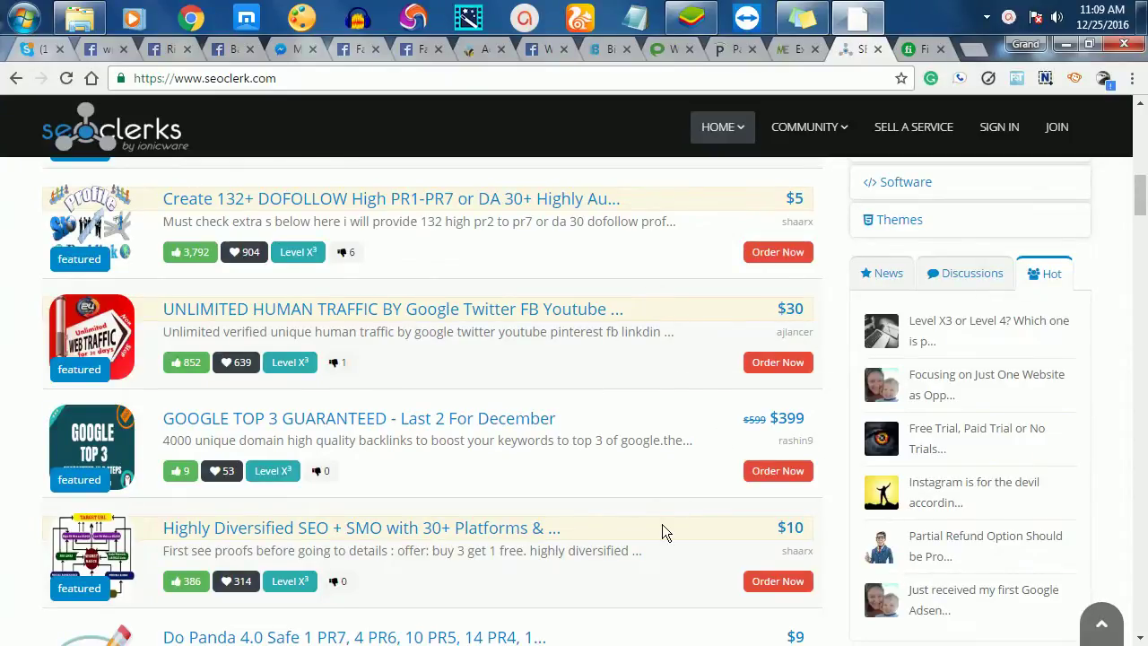
scroll(662, 524, down, 5)
scroll(657, 539, down, 5)
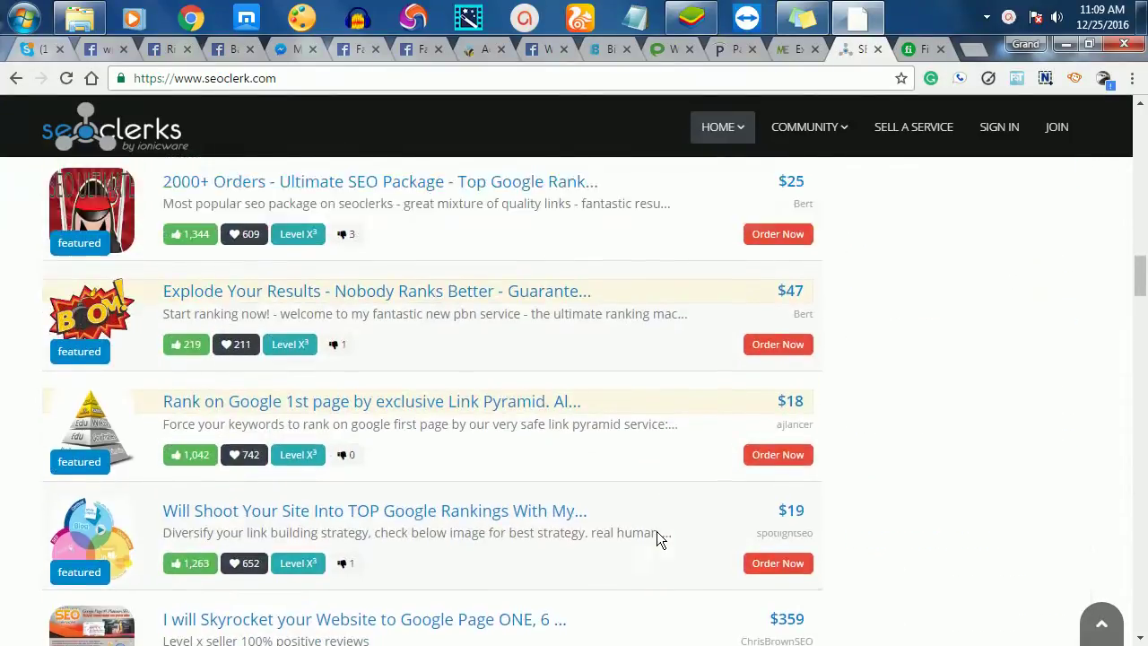
scroll(656, 538, up, 15)
scroll(657, 531, up, 15)
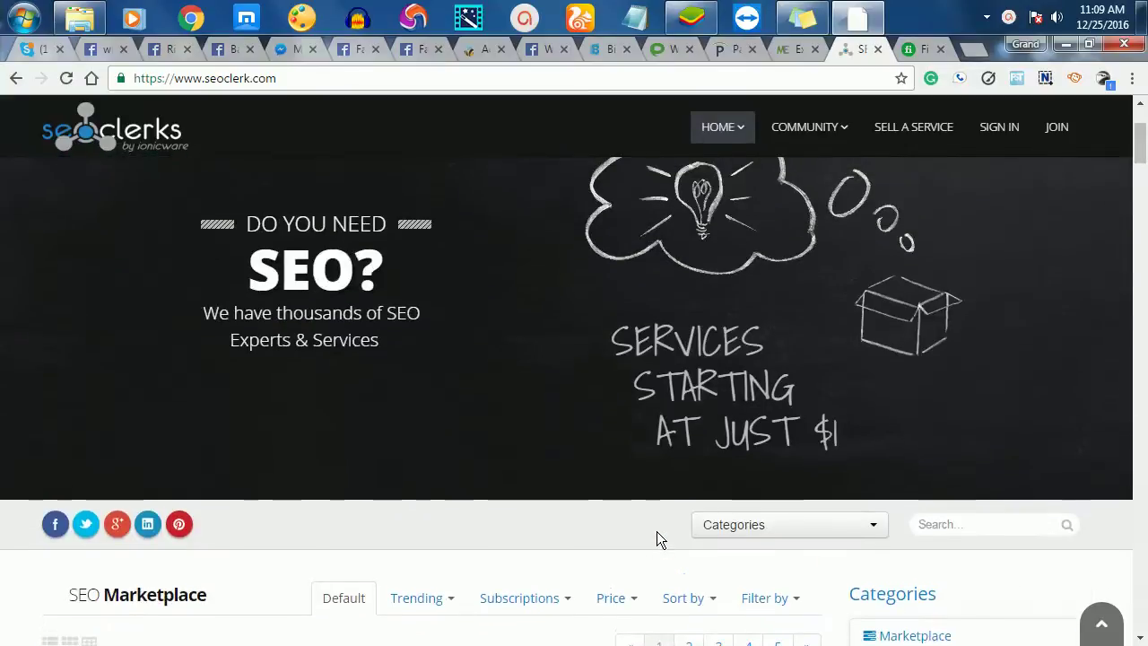
scroll(644, 579, down, 15)
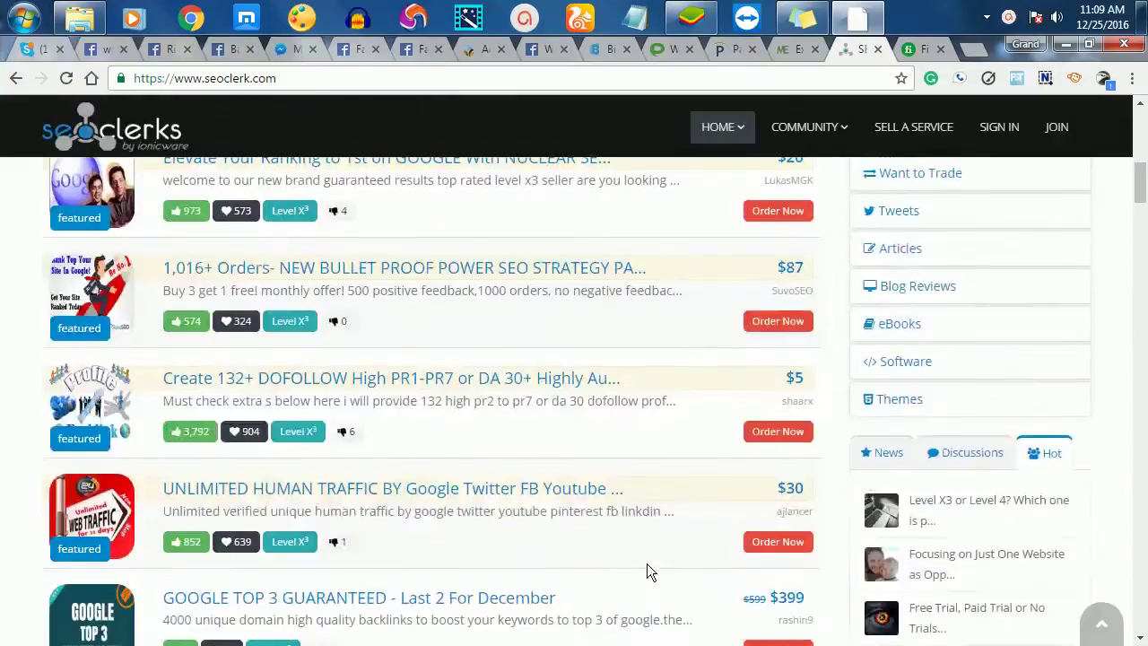
scroll(649, 577, down, 10)
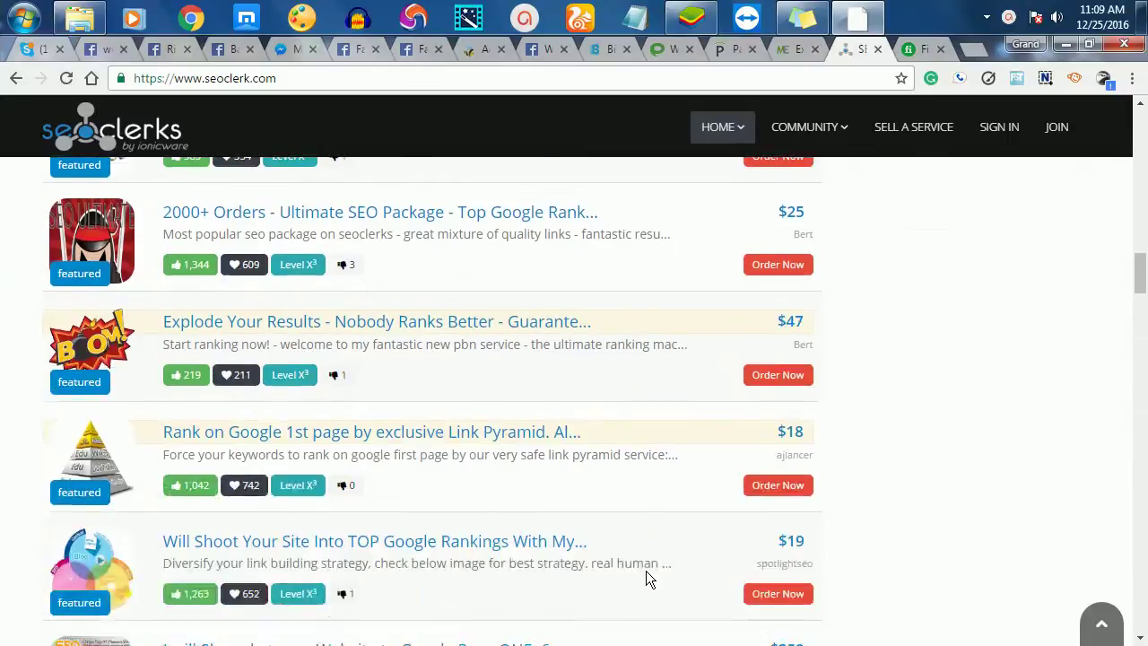
scroll(646, 579, down, 3)
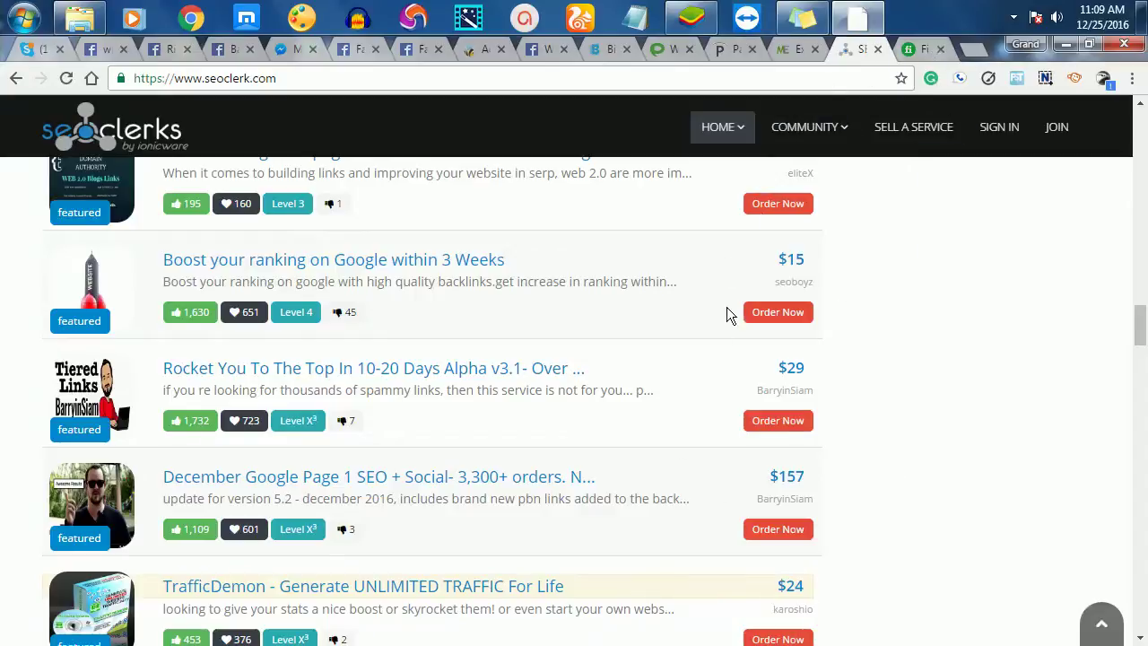
scroll(865, 381, up, 15)
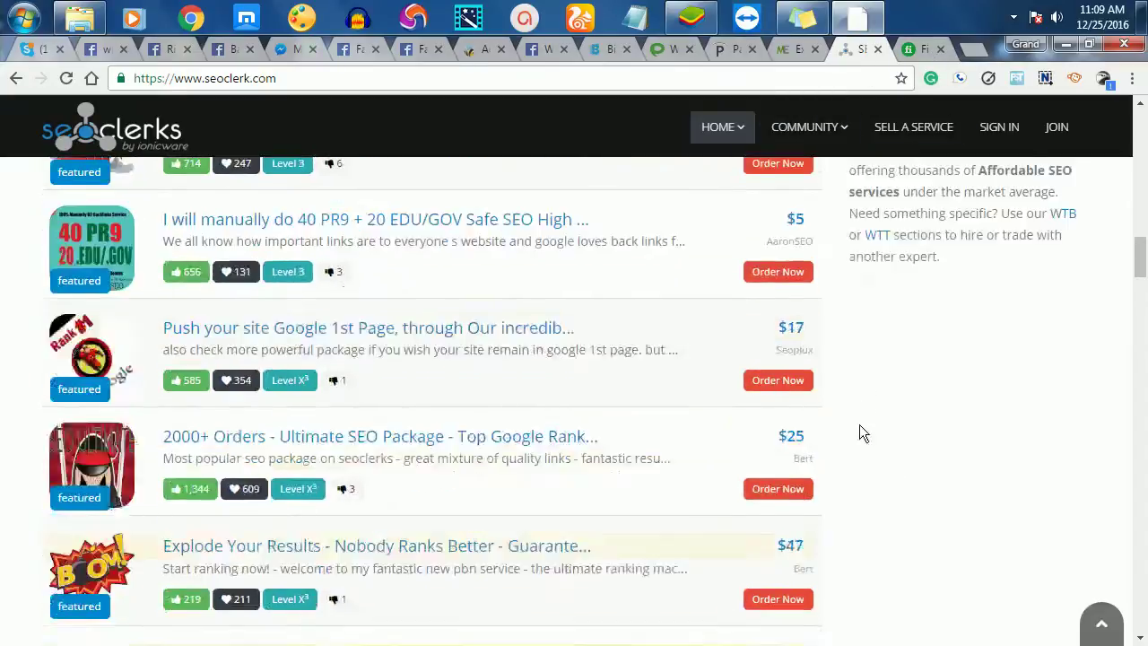
scroll(859, 431, up, 4)
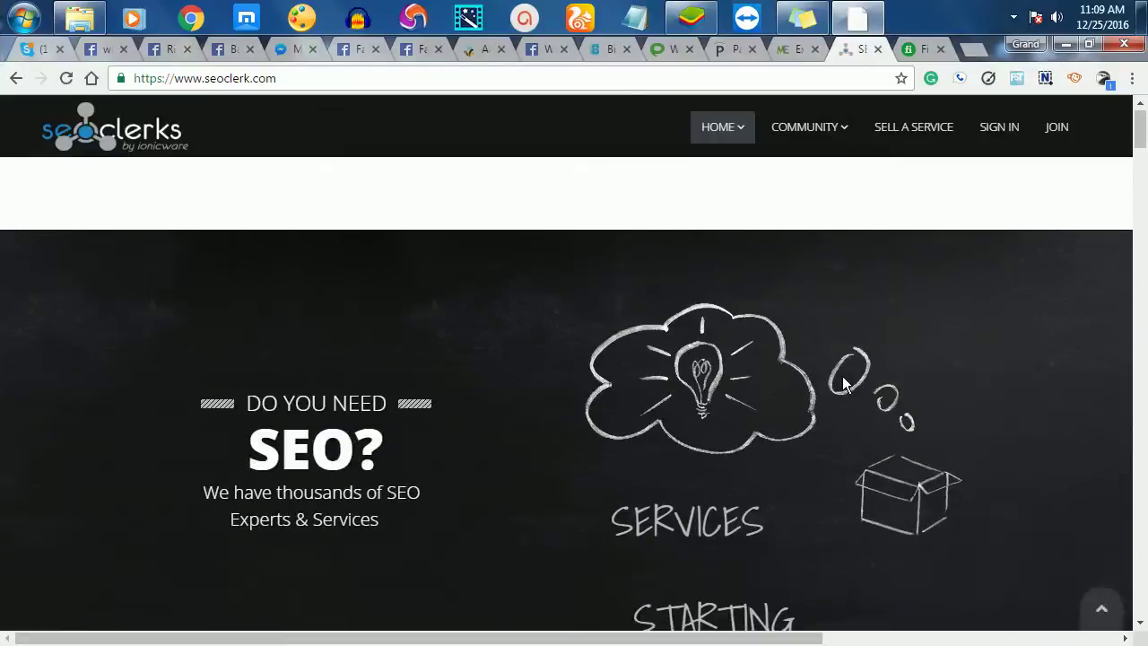
- Browse the marketplace's service categories and open the Twitter category under Social Networks
scroll(850, 400, down, 6)
scroll(804, 340, up, 1)
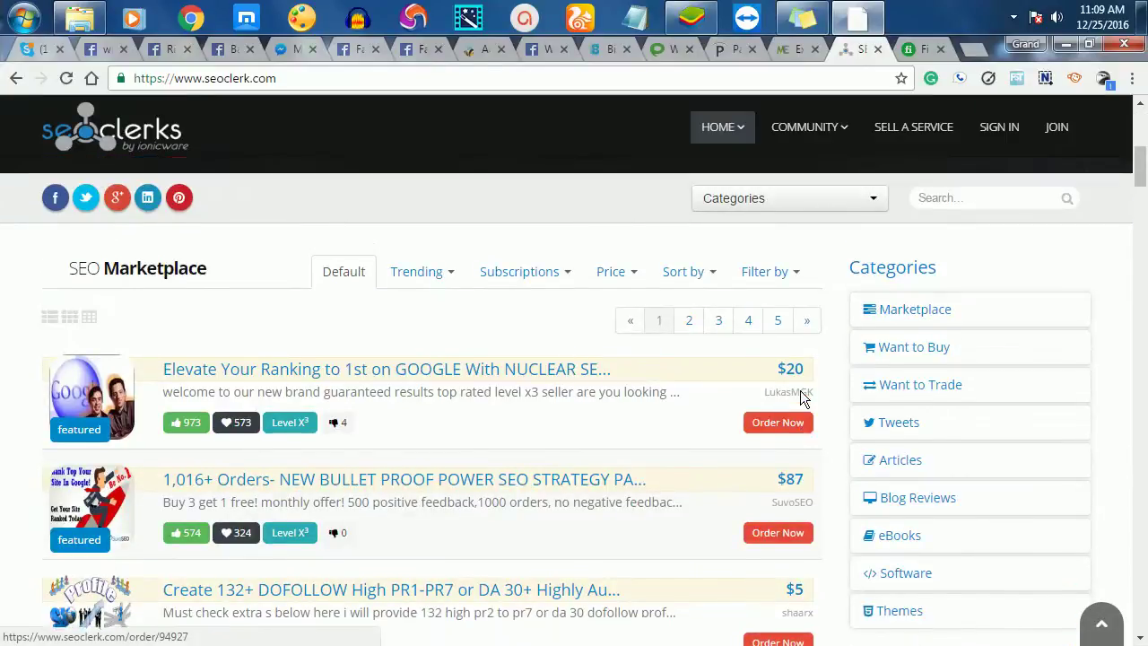
click(803, 261)
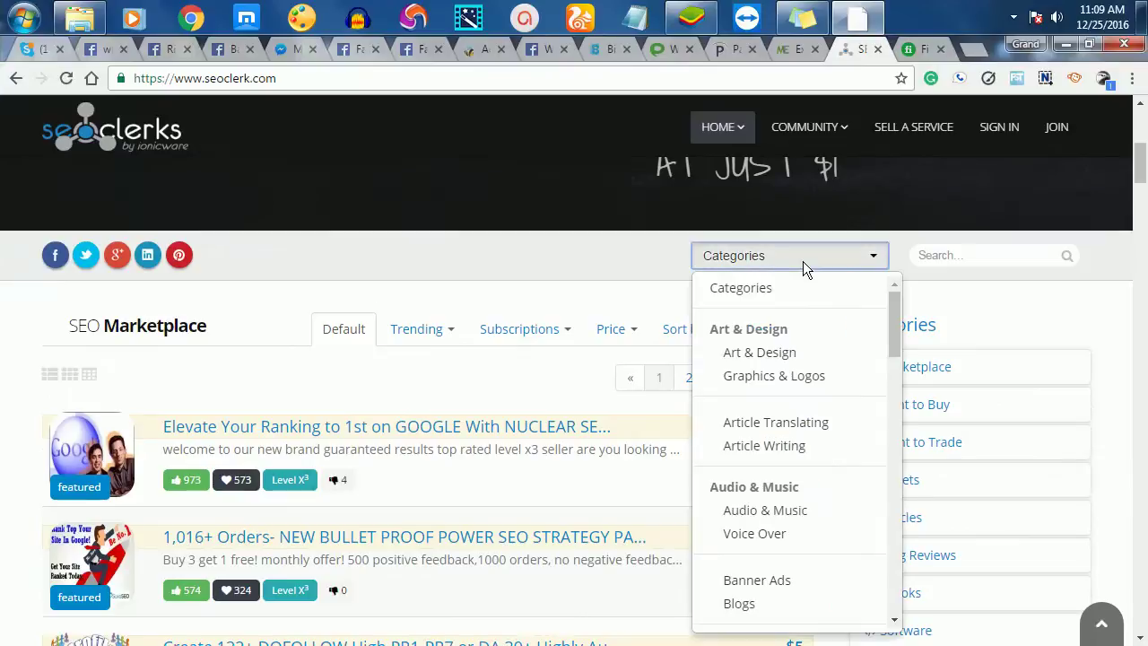
scroll(787, 498, down, 5)
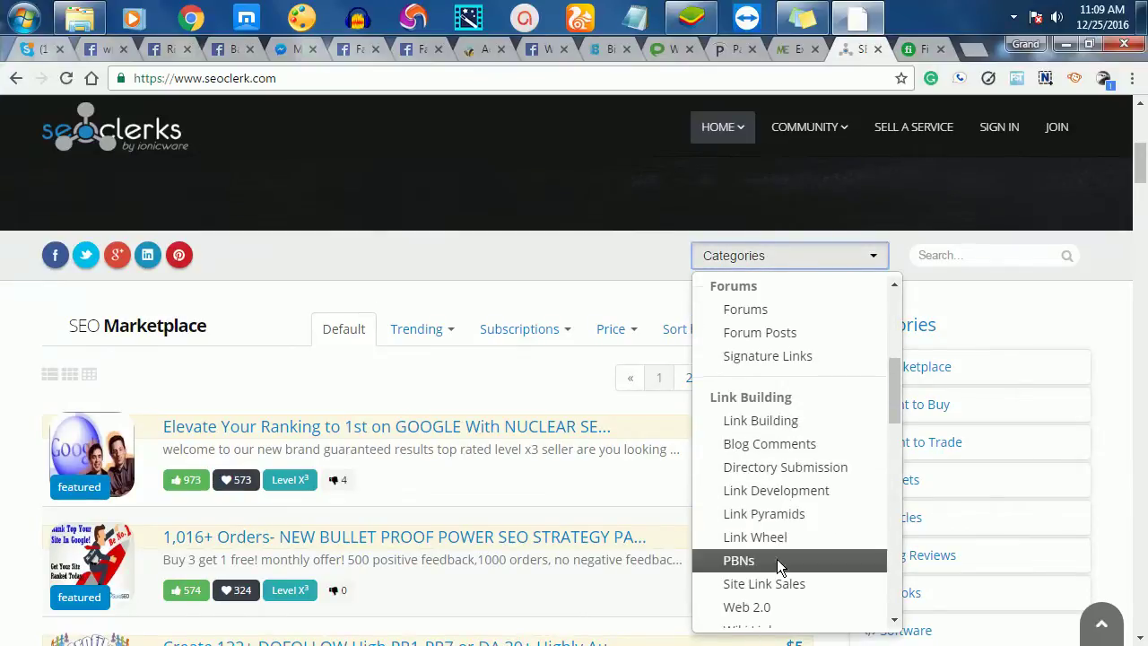
scroll(788, 488, down, 2)
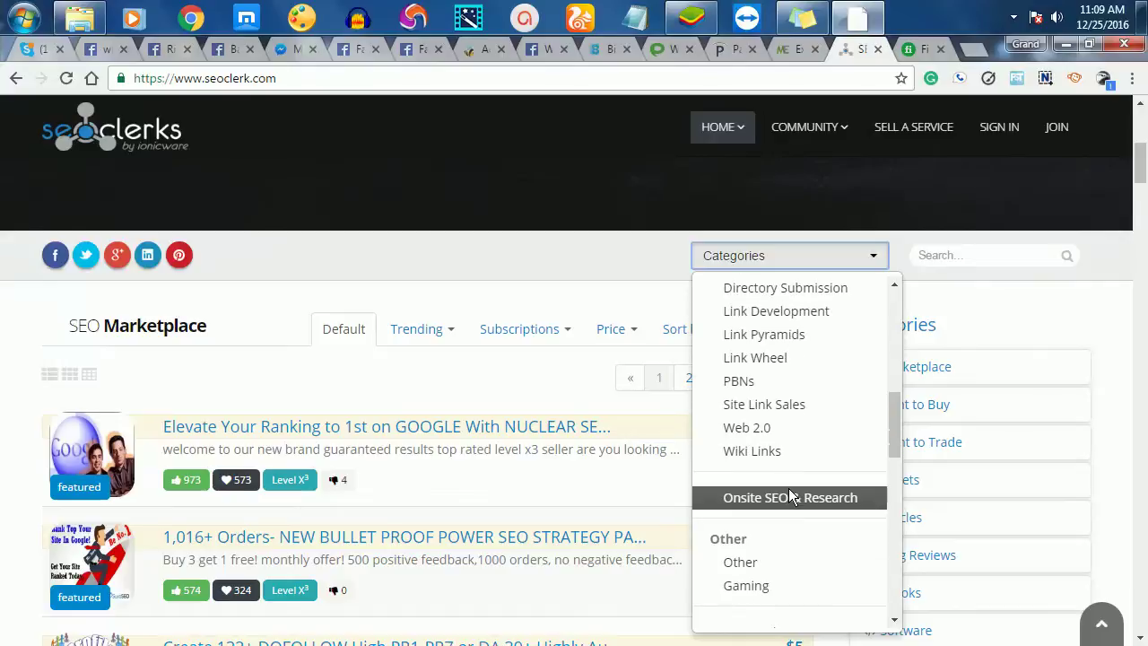
scroll(791, 496, up, 1)
scroll(791, 496, up, 2)
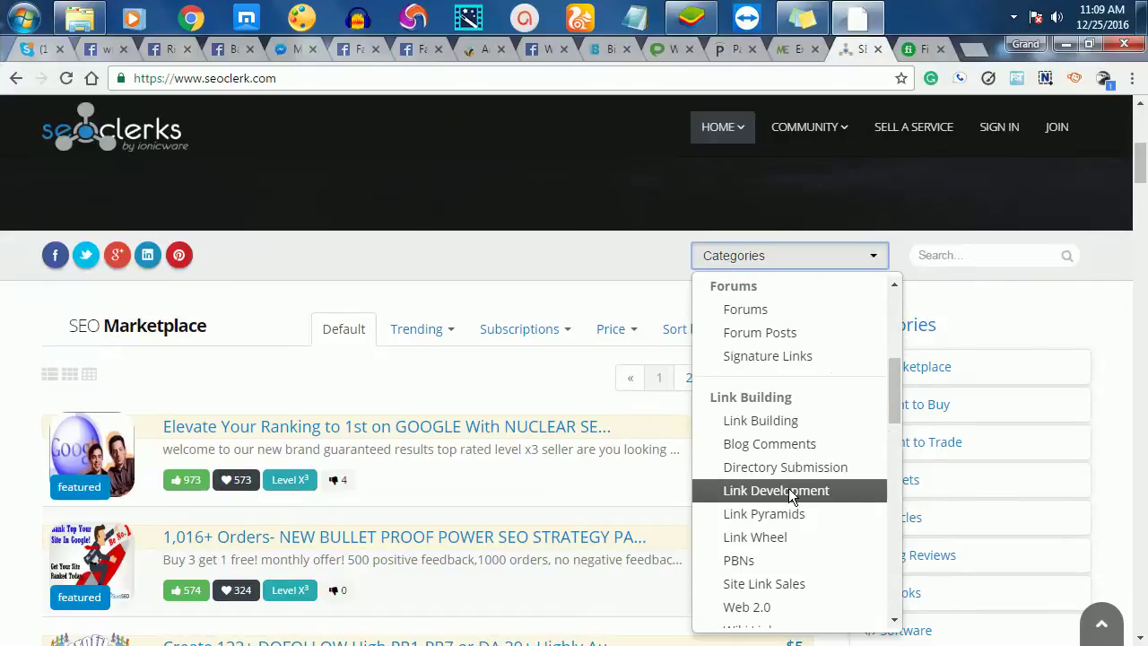
scroll(789, 488, up, 1)
scroll(789, 488, down, 5)
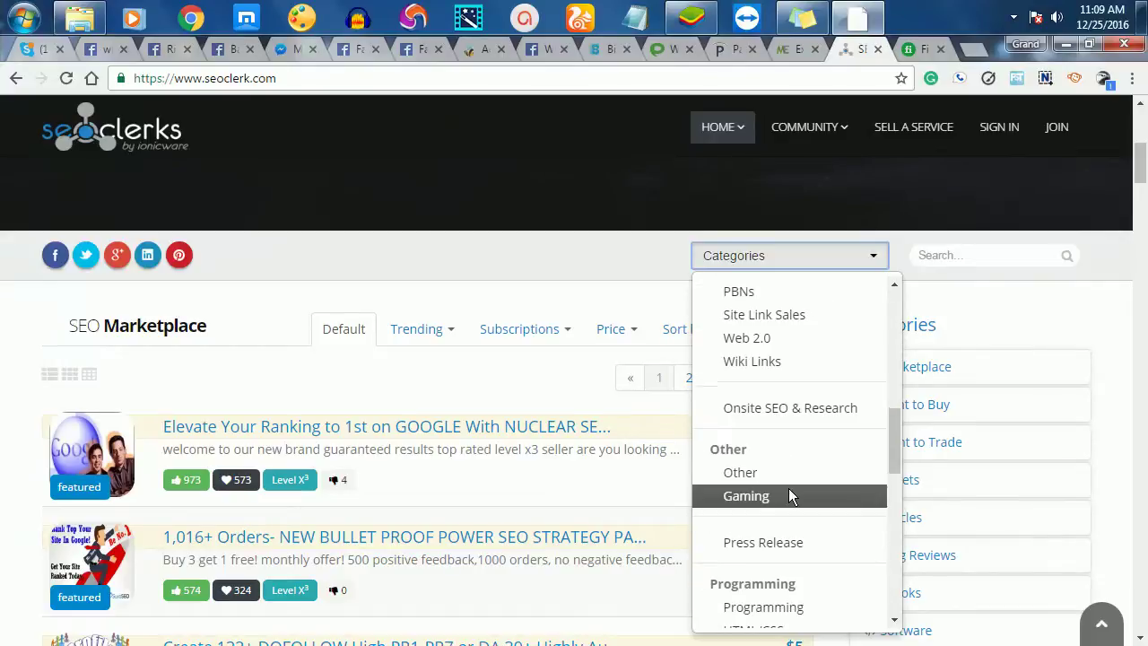
scroll(789, 493, down, 5)
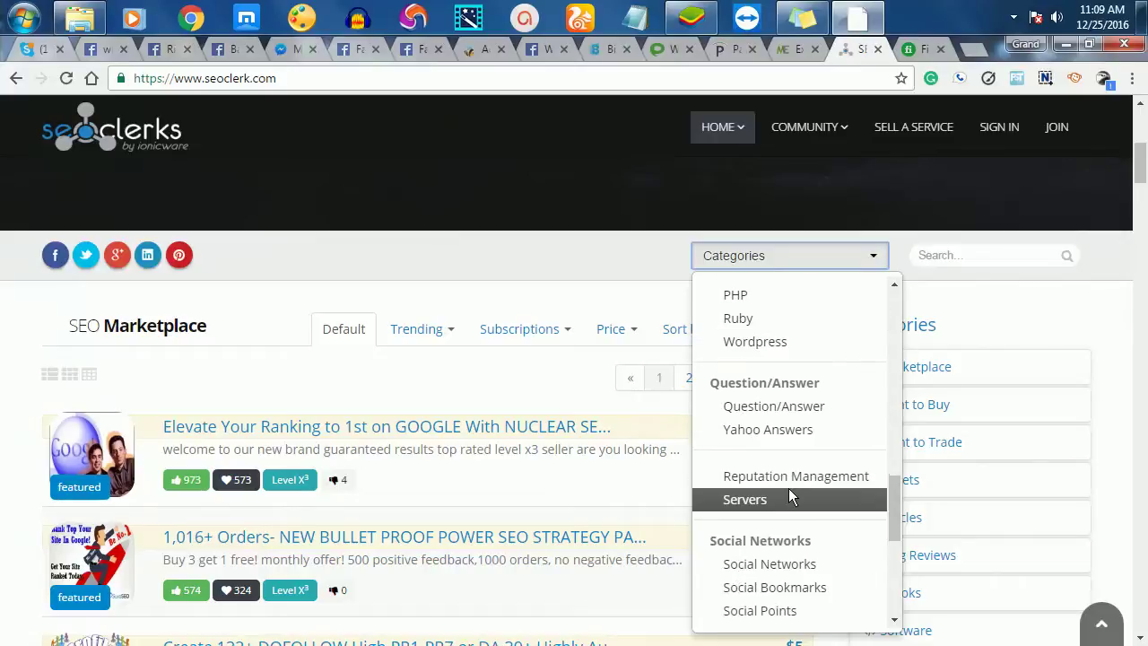
scroll(789, 489, down, 2)
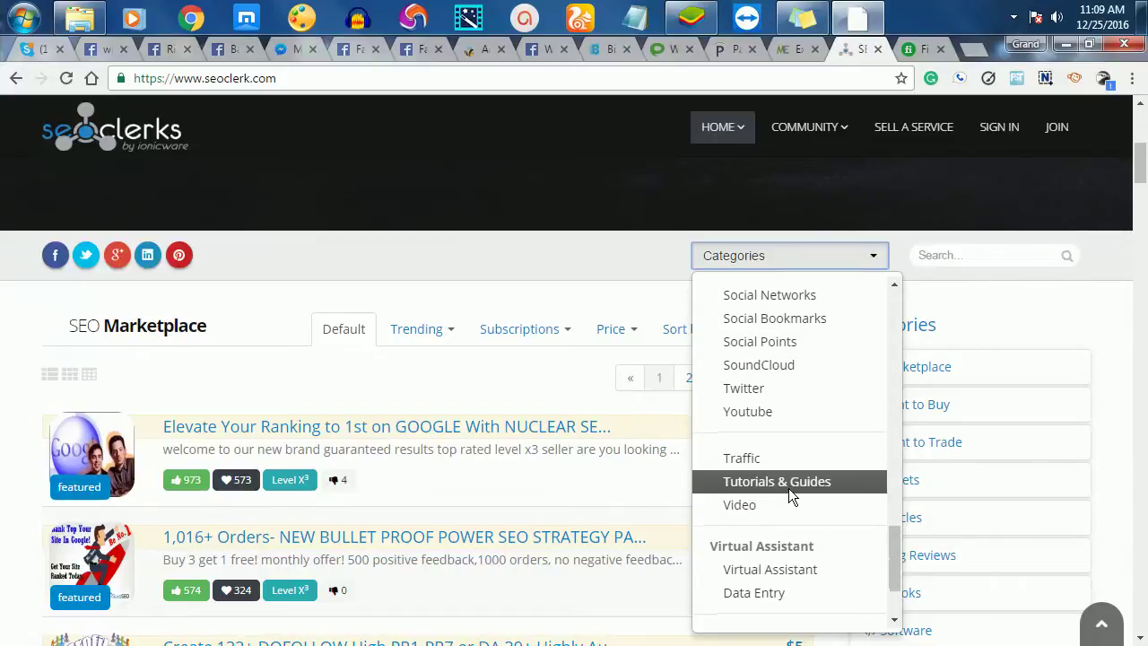
click(769, 389)
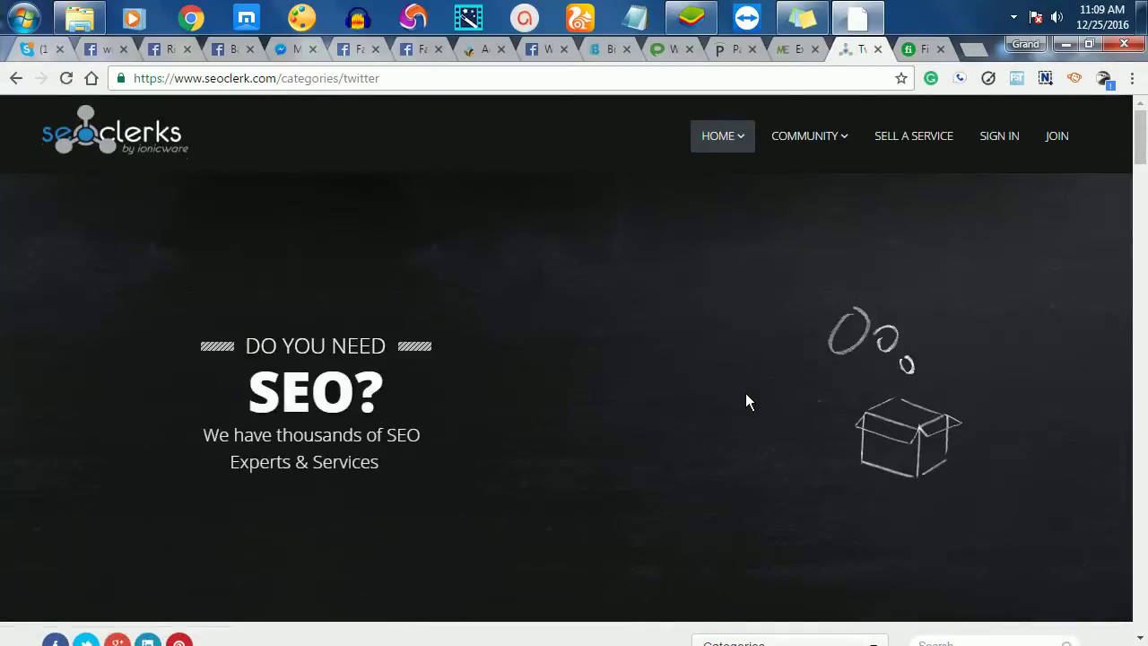
- Look over the Twitter Followers listings and sort them by Rating
scroll(746, 393, down, 7)
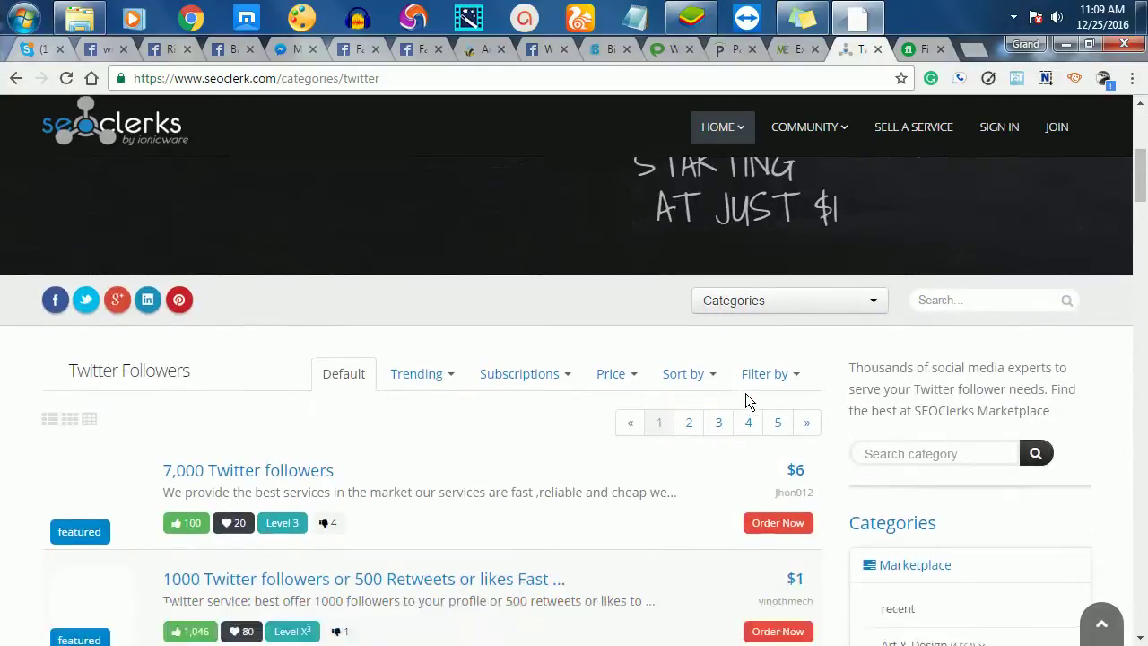
scroll(746, 393, up, 1)
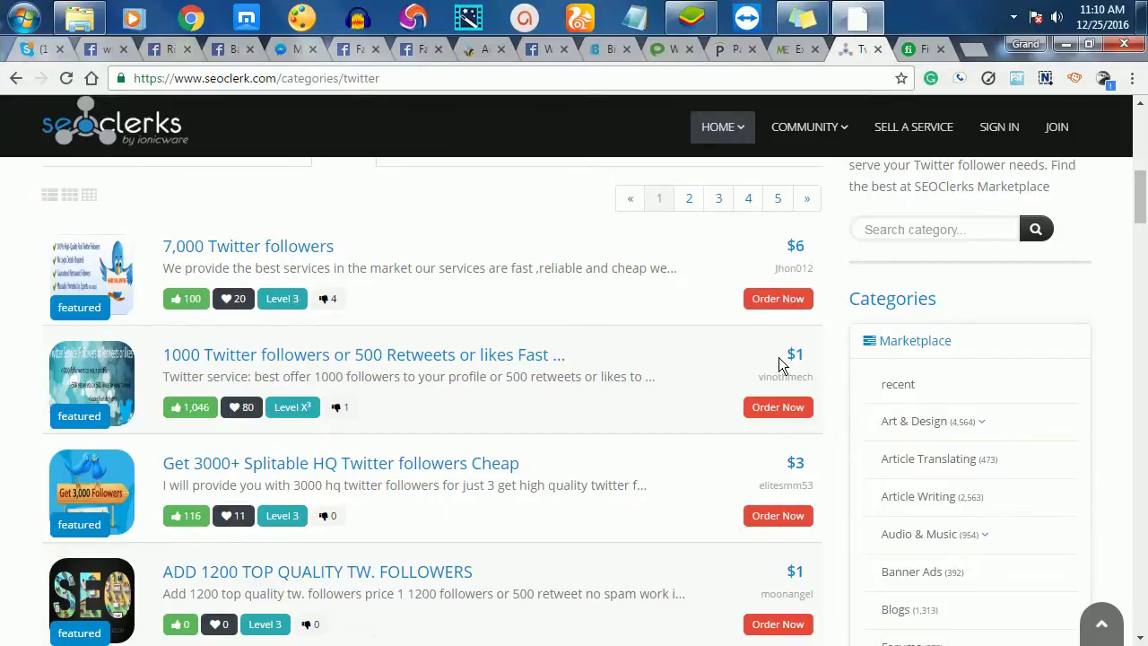
scroll(748, 403, up, 3)
scroll(744, 397, down, 3)
scroll(744, 402, up, 2)
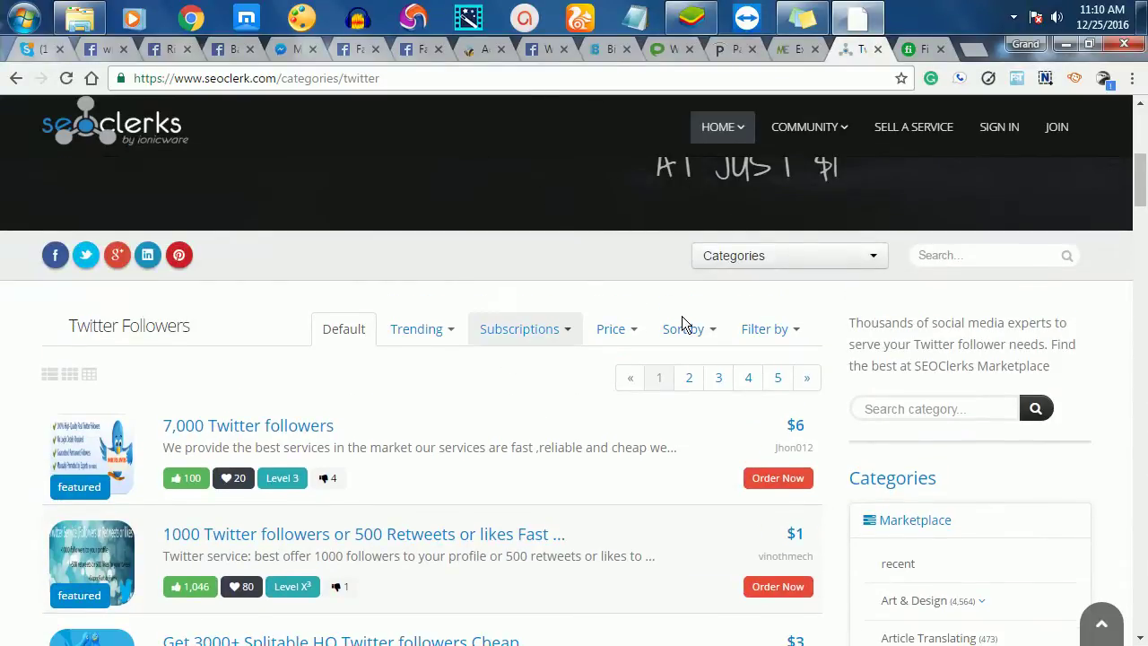
click(714, 332)
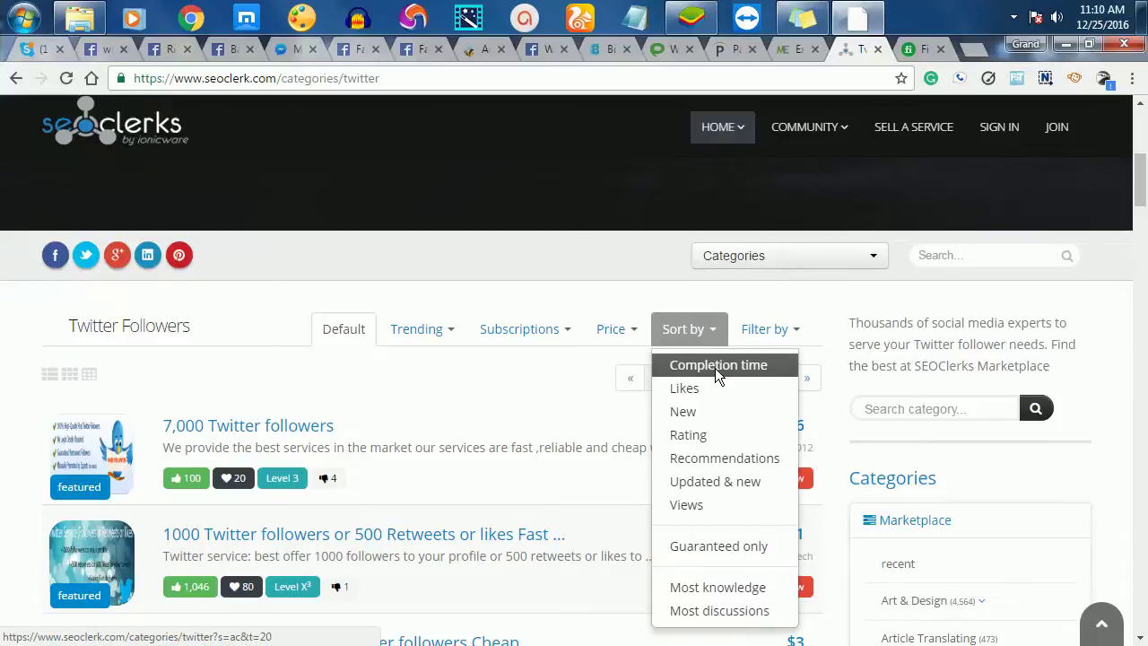
scroll(715, 368, down, 1)
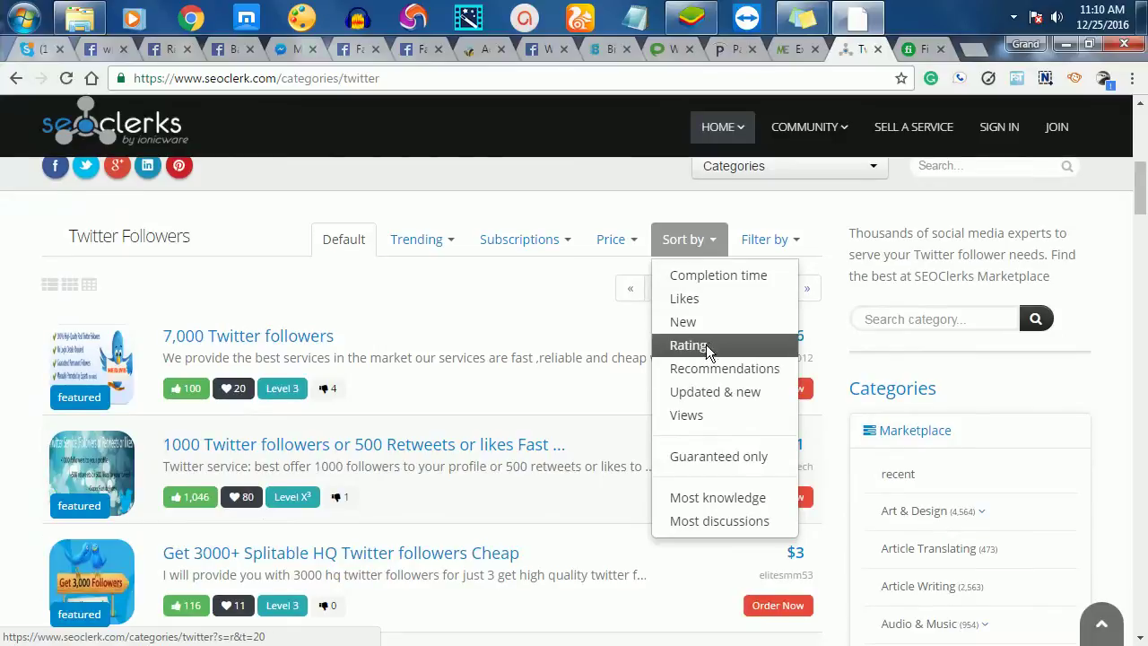
click(706, 347)
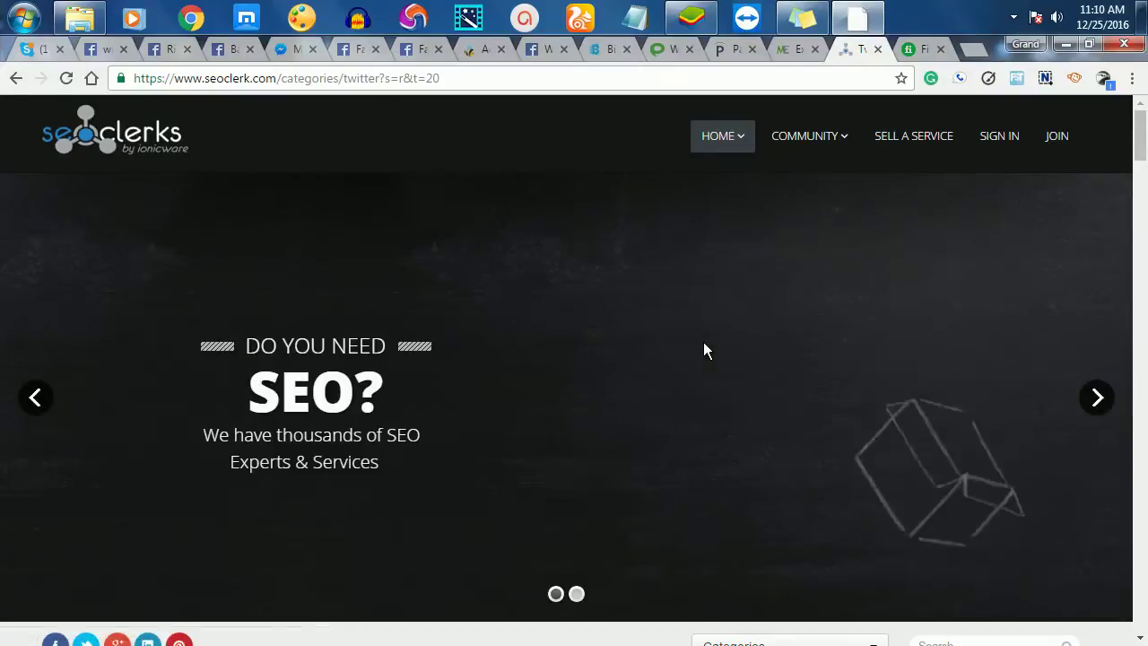
- Open the $1 "Greatest 1000+ Twitter Followers" service from the sorted listings
scroll(594, 422, down, 5)
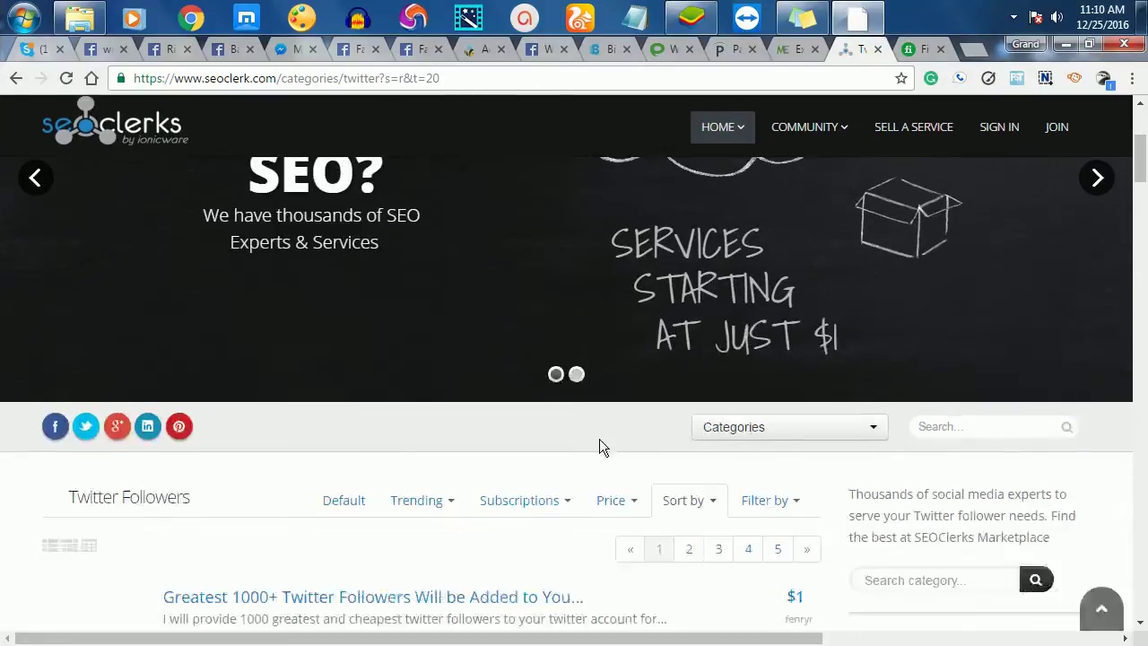
scroll(608, 342, down, 1)
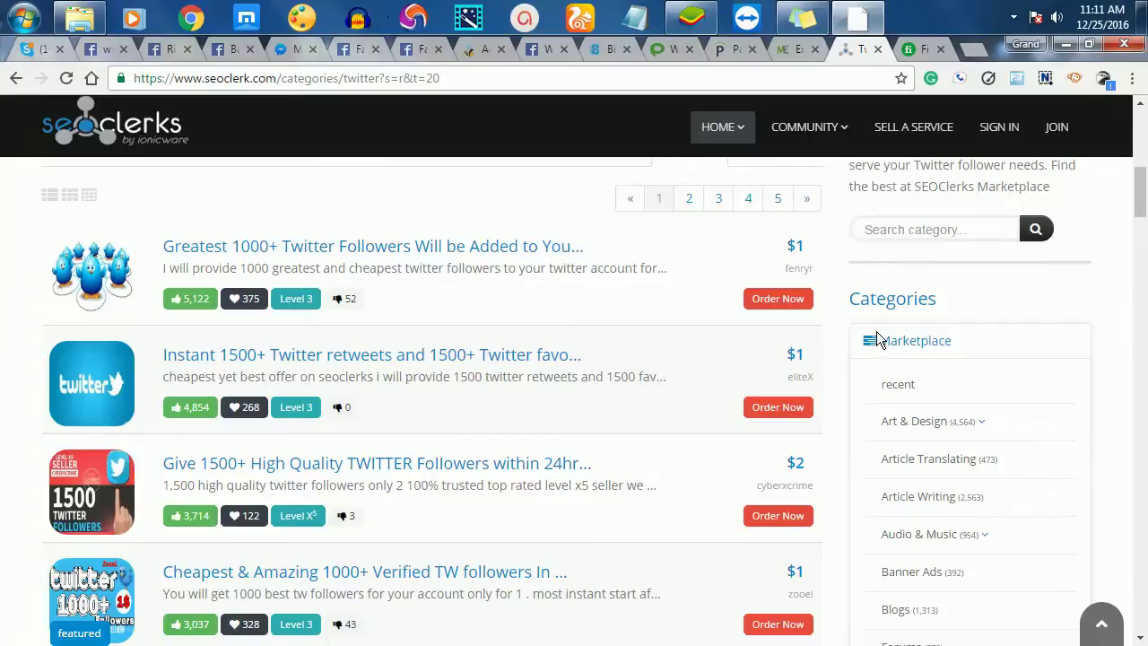
scroll(487, 281, up, 1)
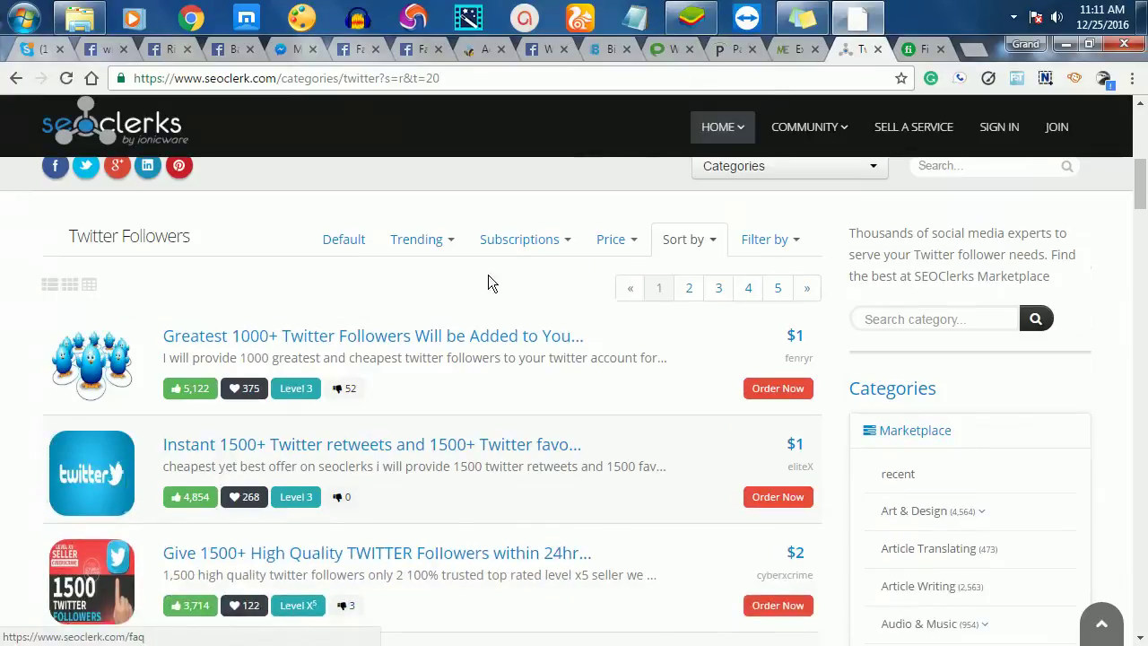
click(472, 341)
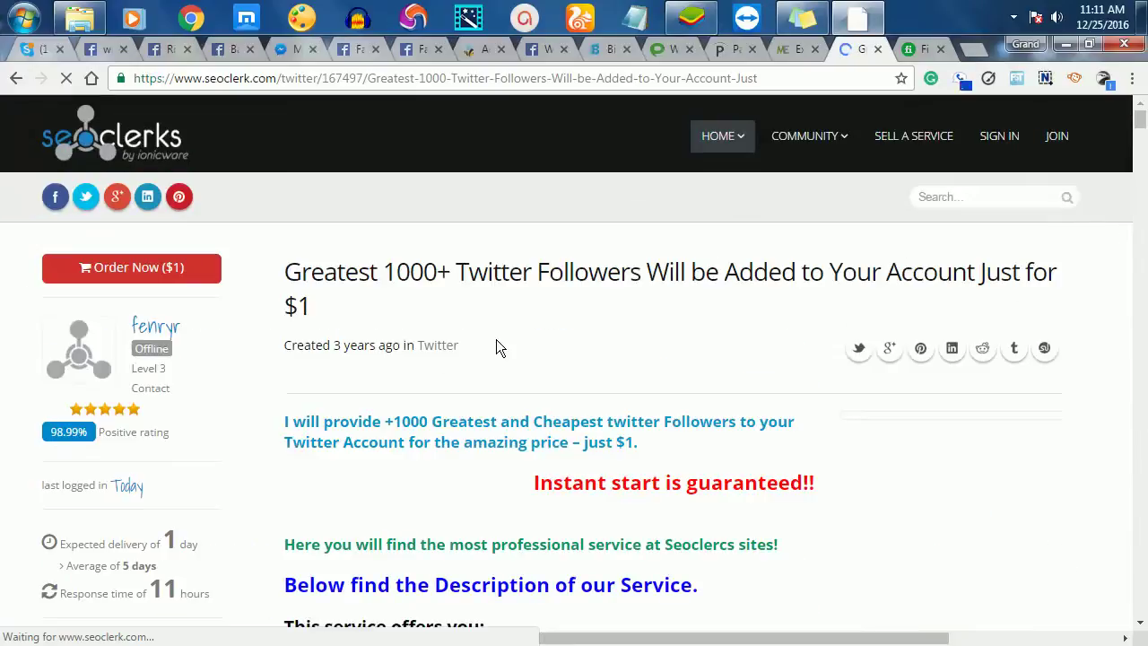
- Read the service page's offer description, buyer requirements, seller claims and customer feedback
scroll(502, 364, down, 2)
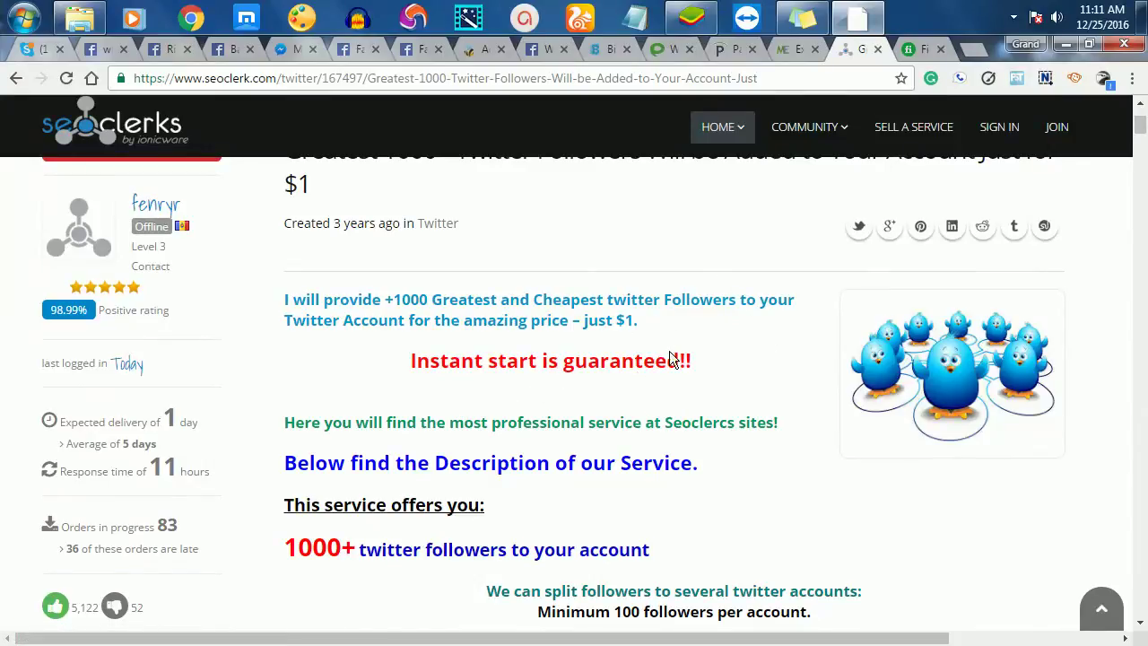
scroll(668, 448, down, 6)
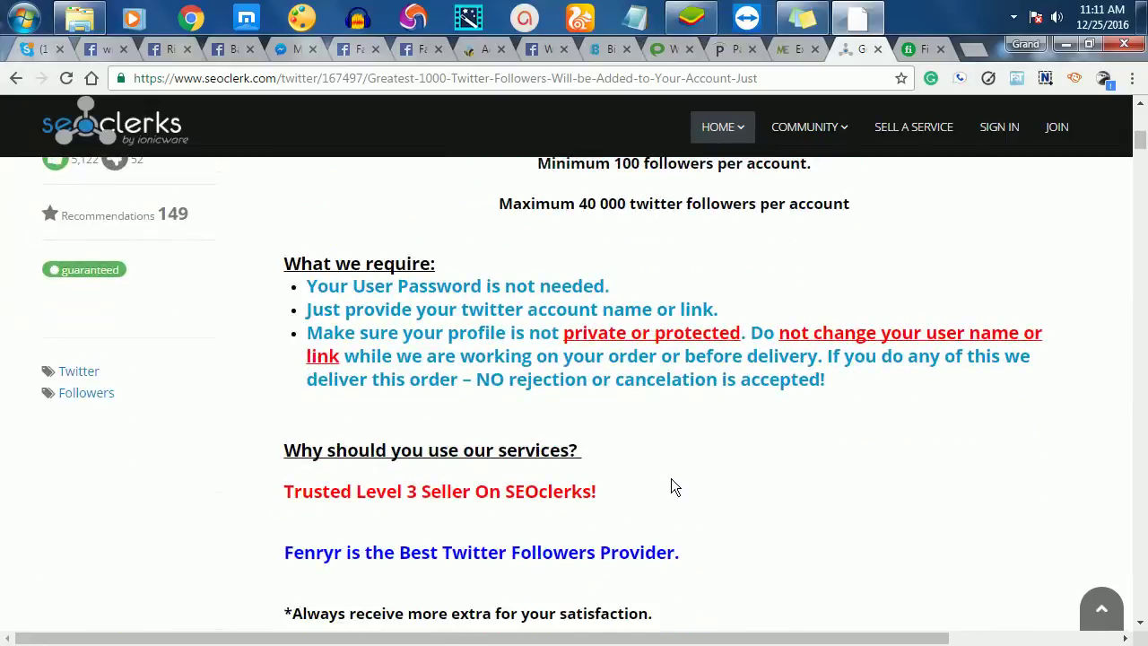
scroll(675, 485, up, 2)
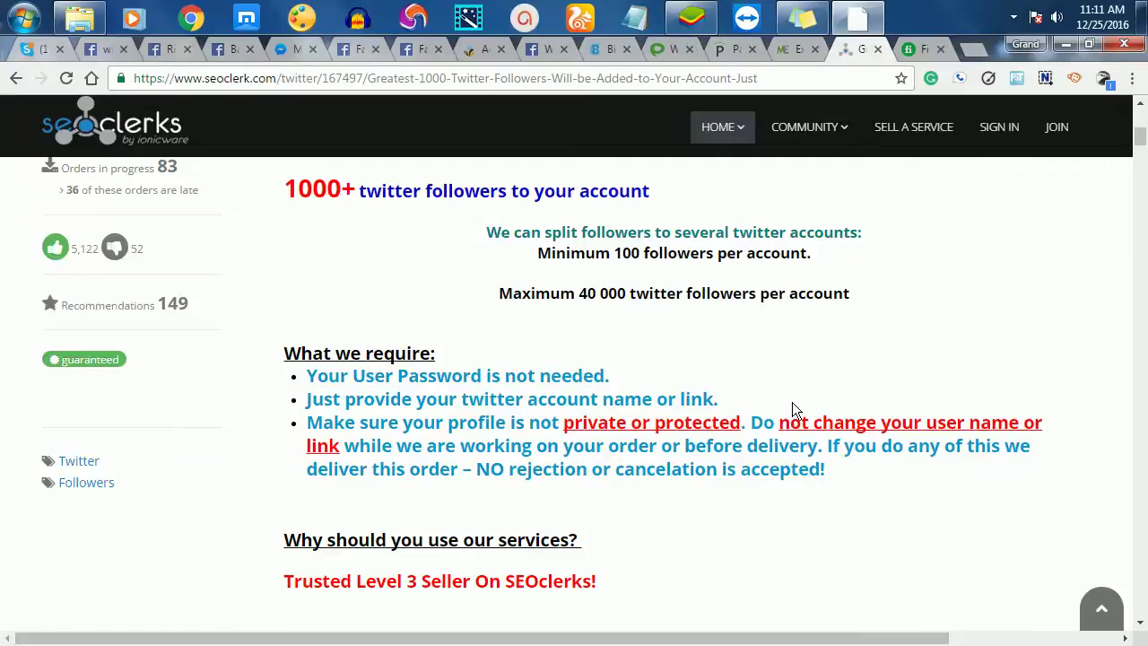
scroll(709, 526, down, 2)
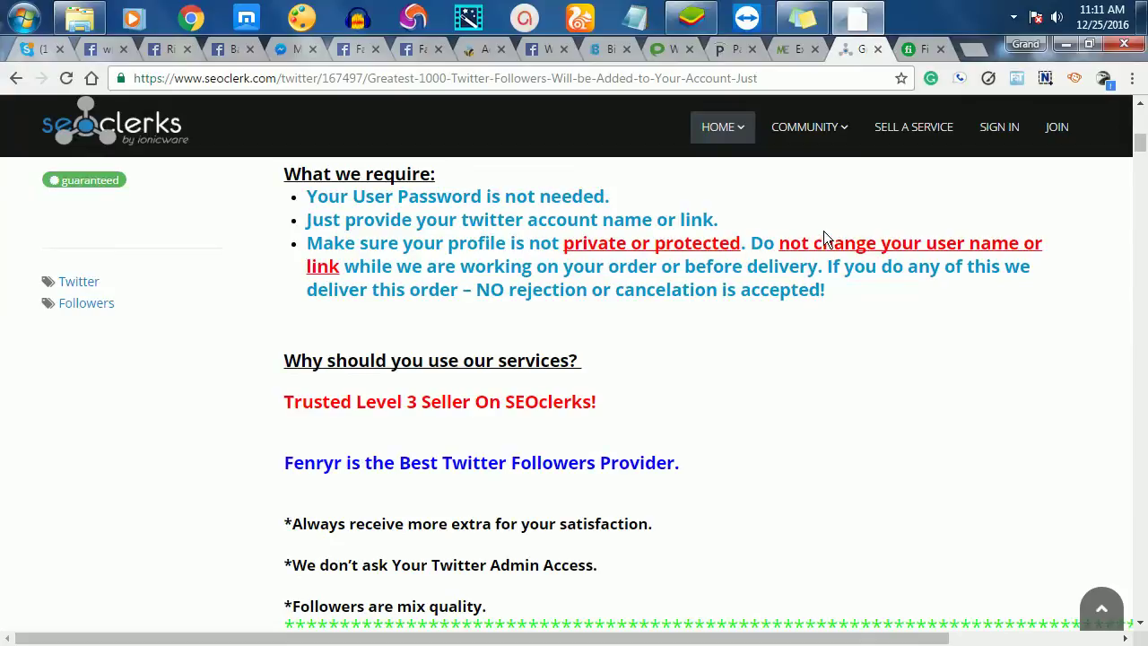
scroll(499, 426, down, 10)
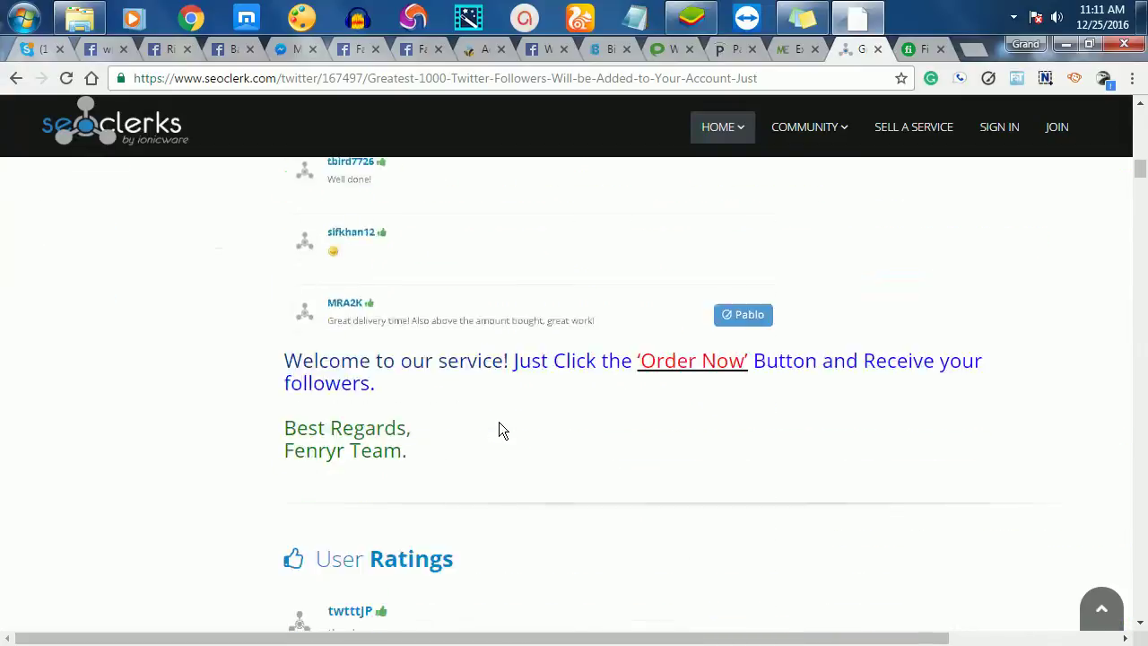
scroll(499, 421, up, 4)
scroll(512, 408, down, 6)
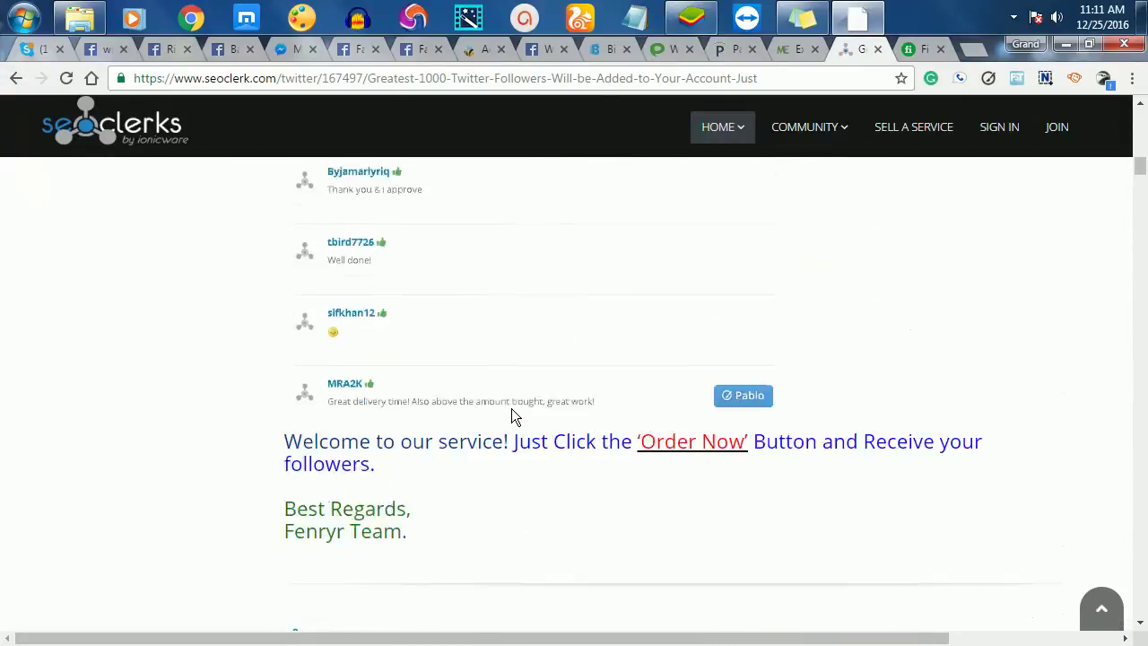
- Finish skimming the service's customer feedback, then open the site's membership sign-up page and look over its registration fields
scroll(506, 406, down, 5)
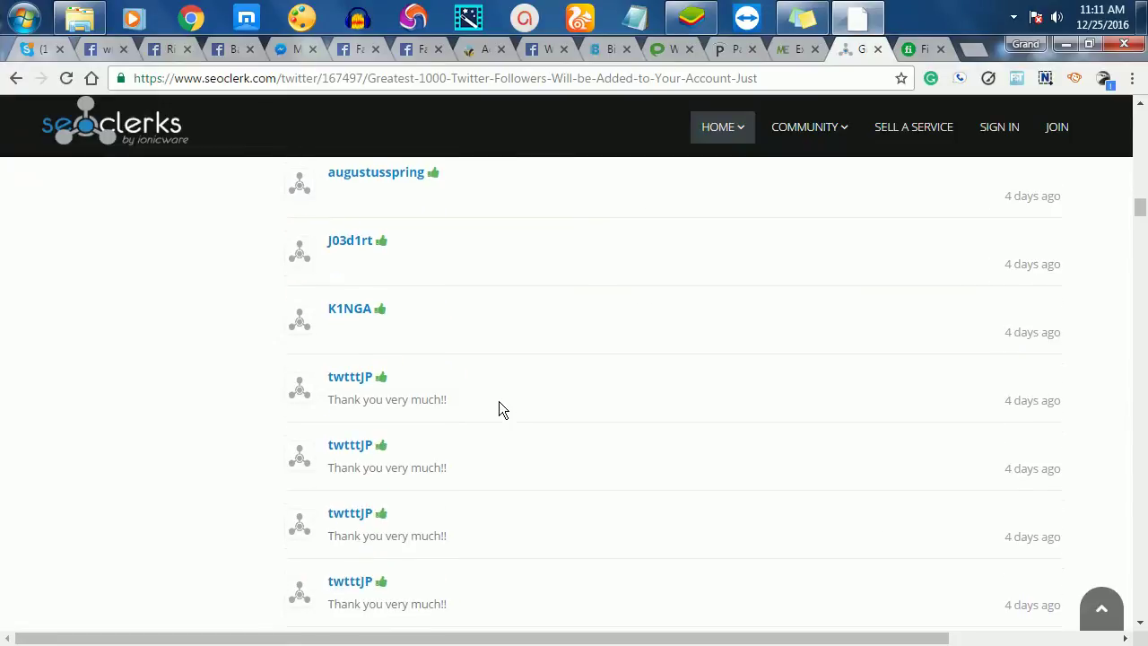
scroll(499, 398, up, 15)
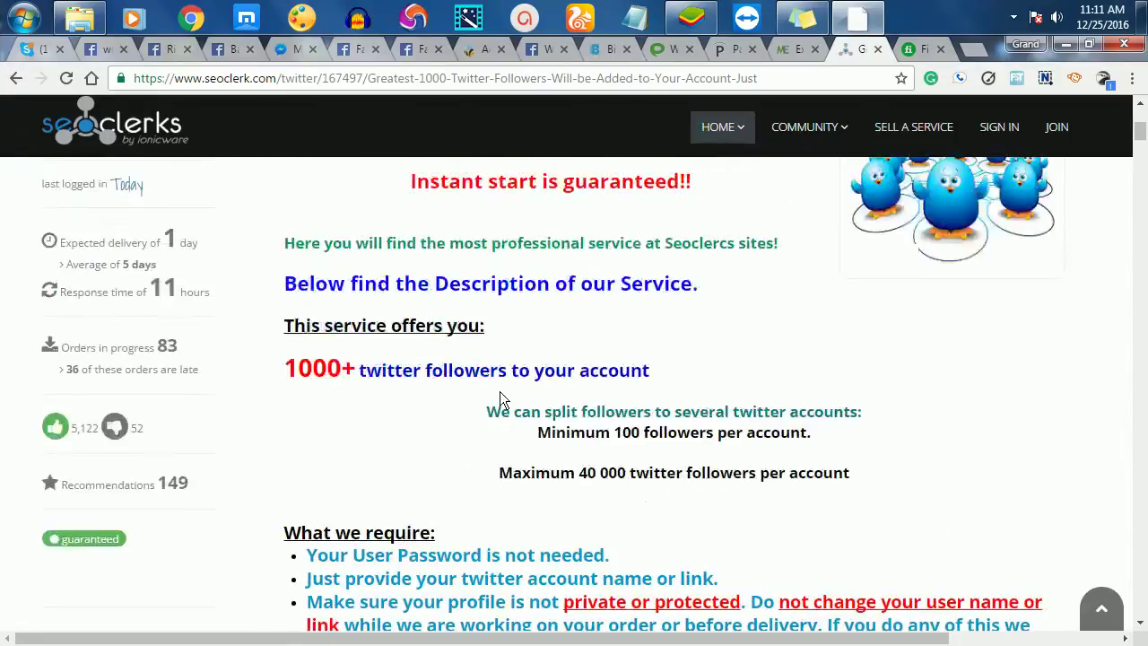
scroll(500, 398, up, 4)
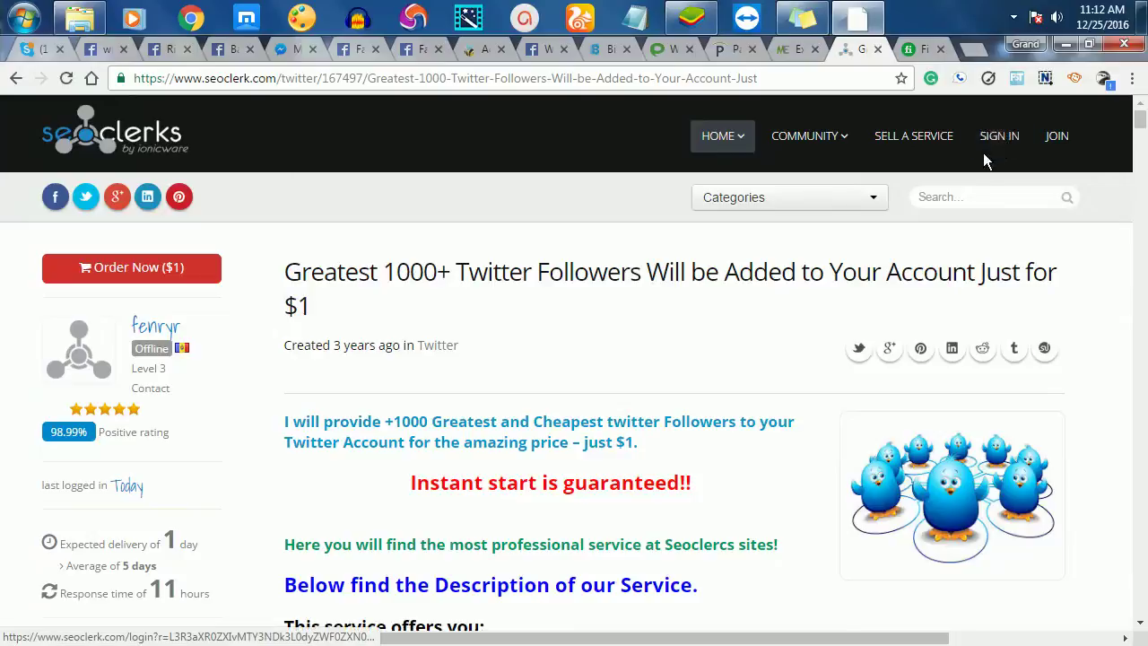
click(1059, 138)
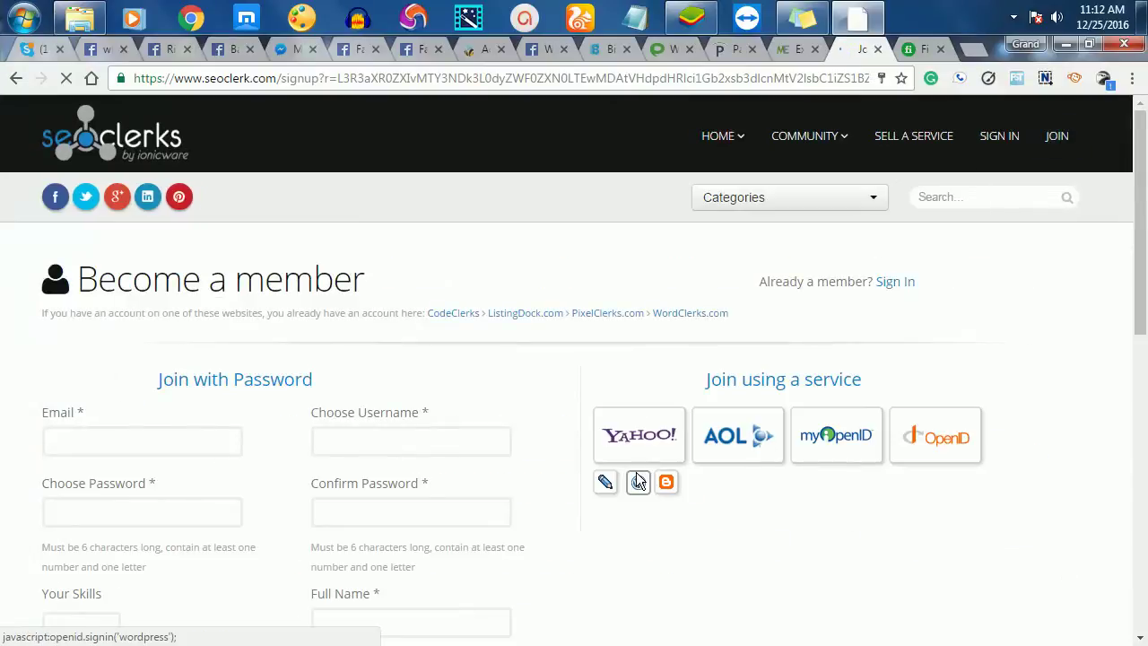
scroll(597, 451, down, 4)
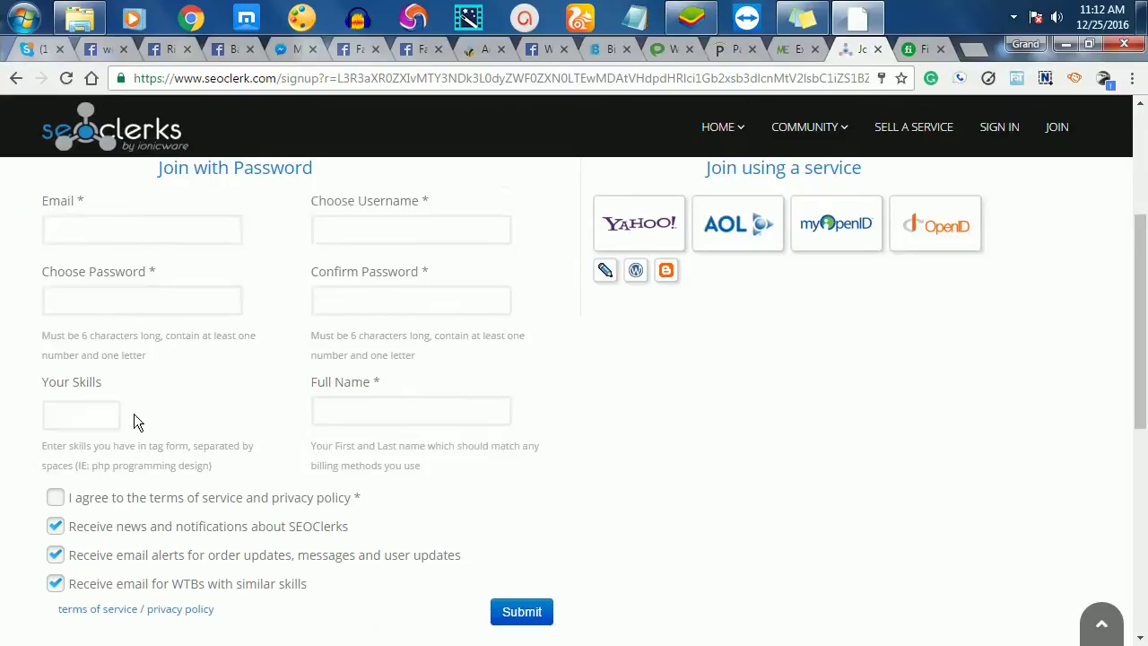
scroll(143, 270, down, 1)
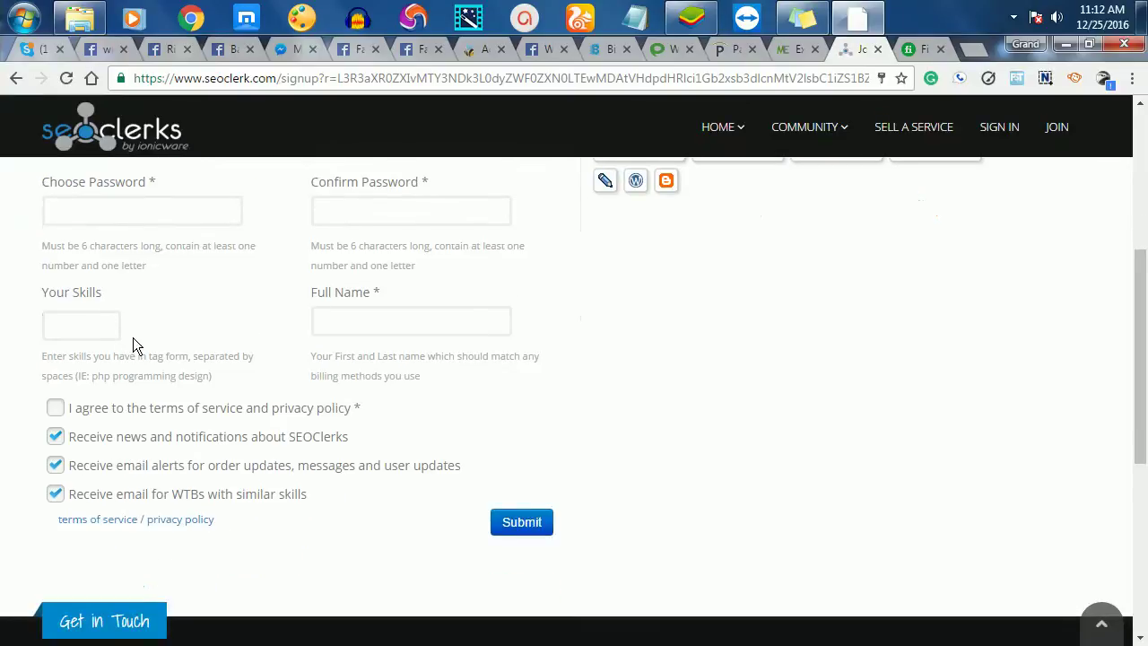
scroll(136, 337, down, 2)
click(723, 126)
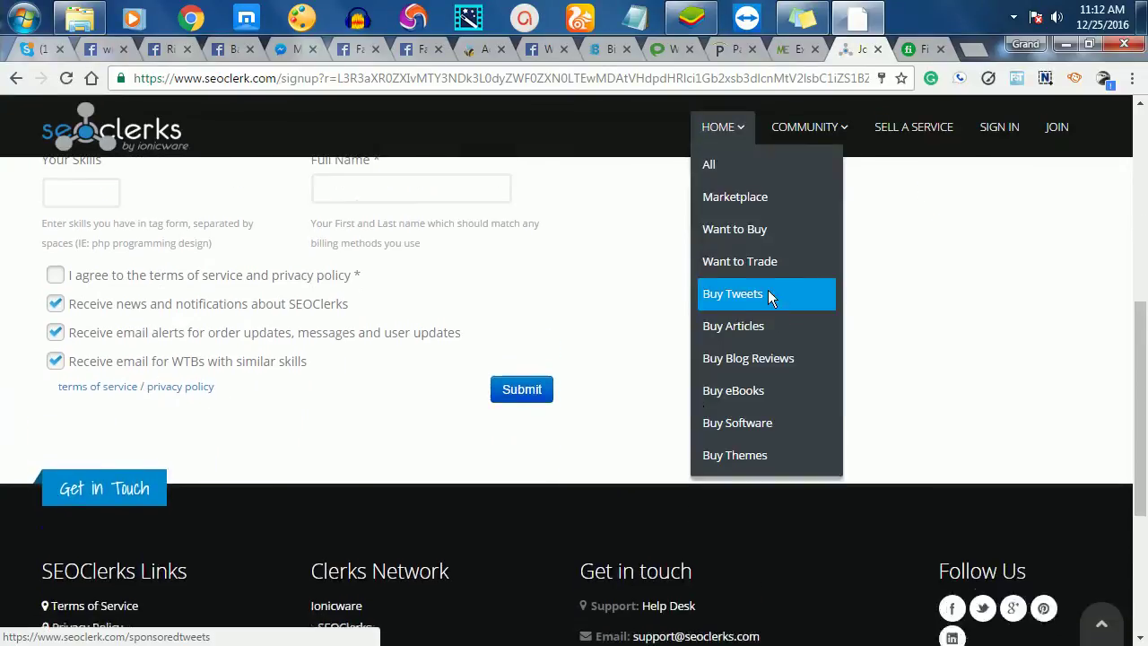
scroll(597, 314, up, 5)
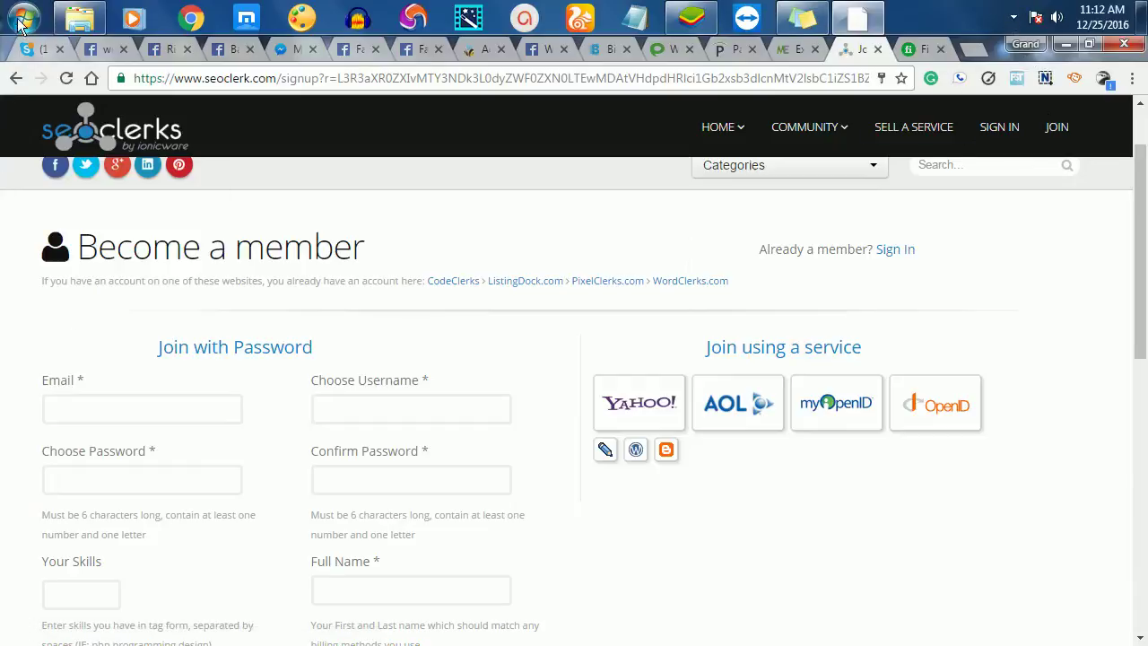
- Return to the $1 Twitter followers service, order it, and review the order page's account details and payment options
click(16, 79)
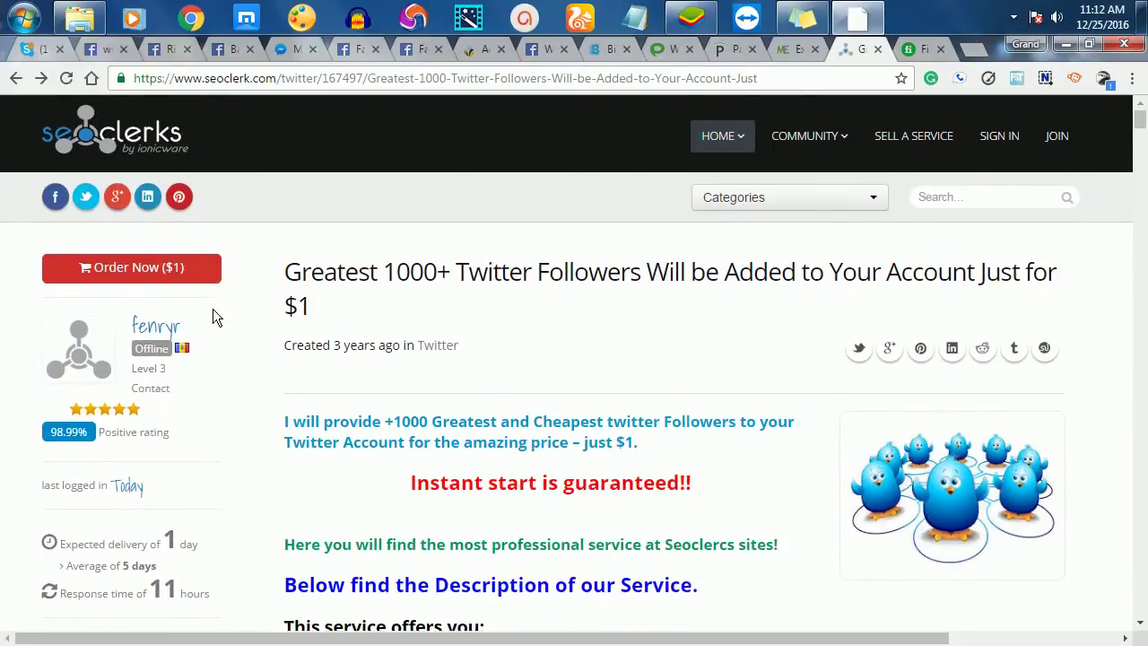
click(144, 261)
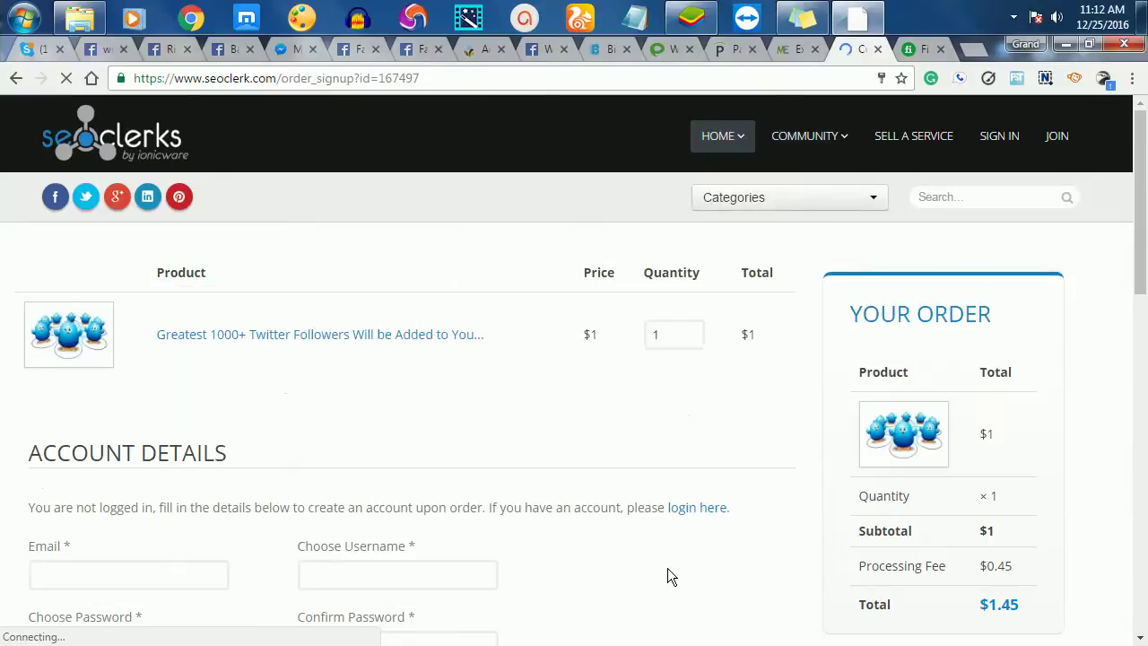
scroll(723, 427, down, 4)
scroll(727, 429, down, 1)
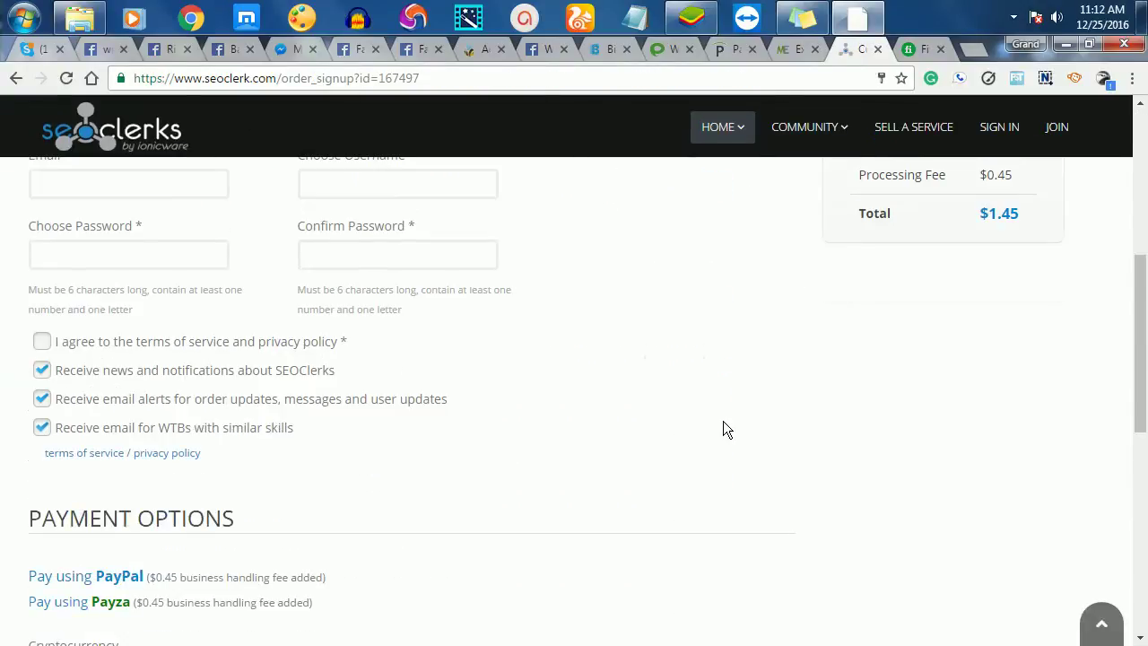
scroll(724, 422, up, 5)
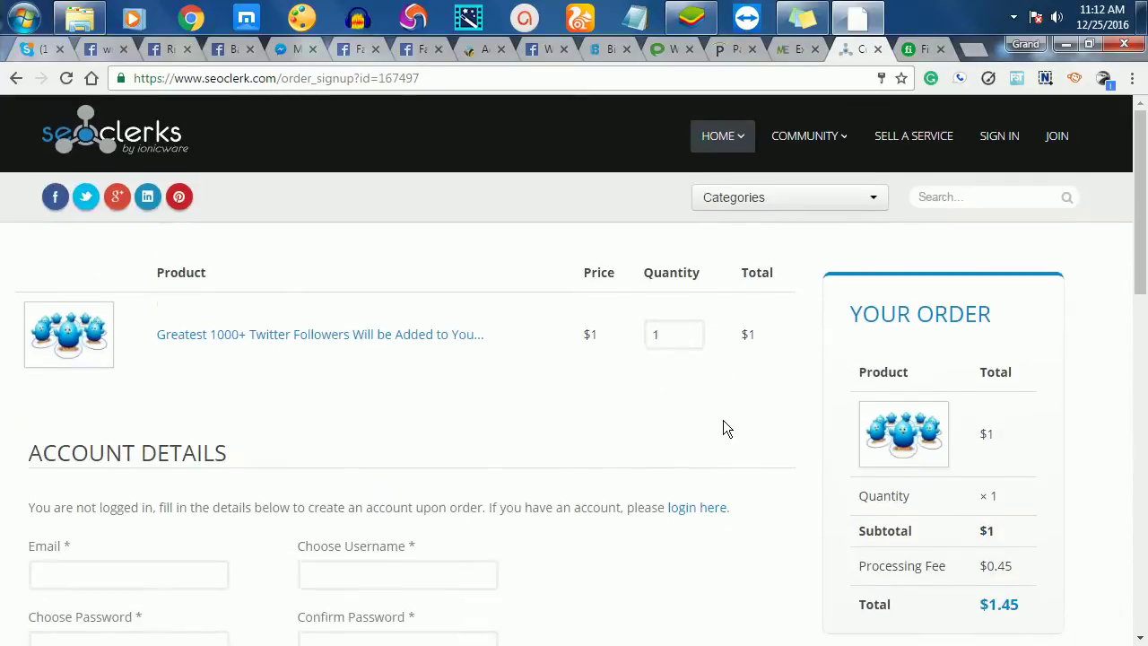
scroll(725, 428, down, 2)
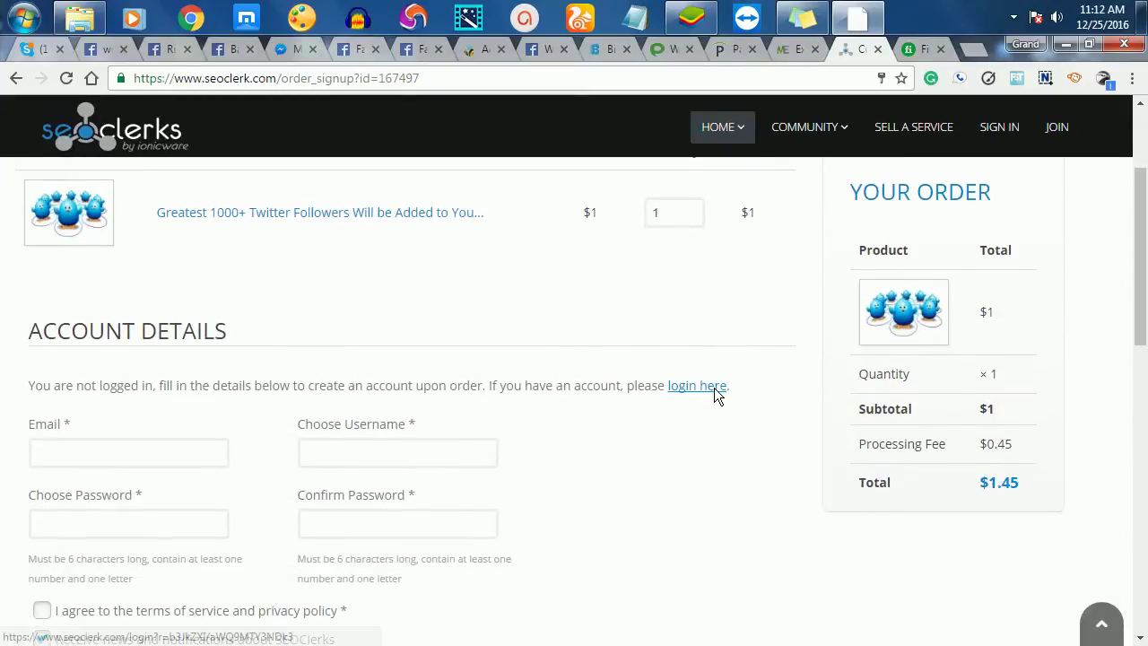
- Log in to the existing account with the saved credentials and review the payment options offered for the order
click(715, 393)
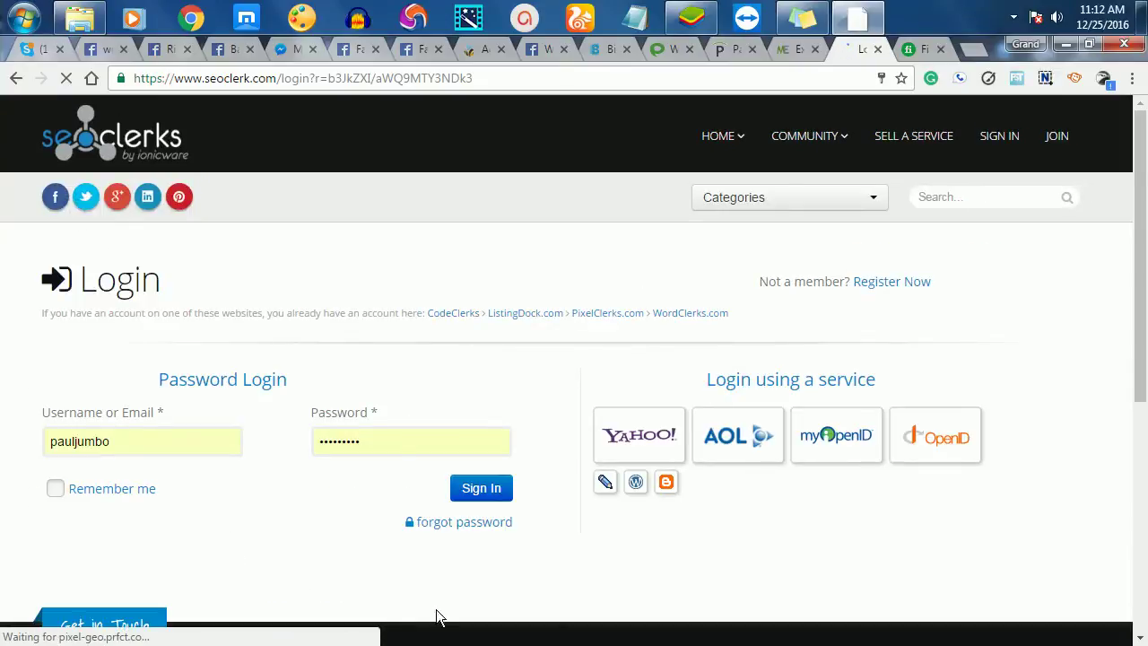
click(462, 487)
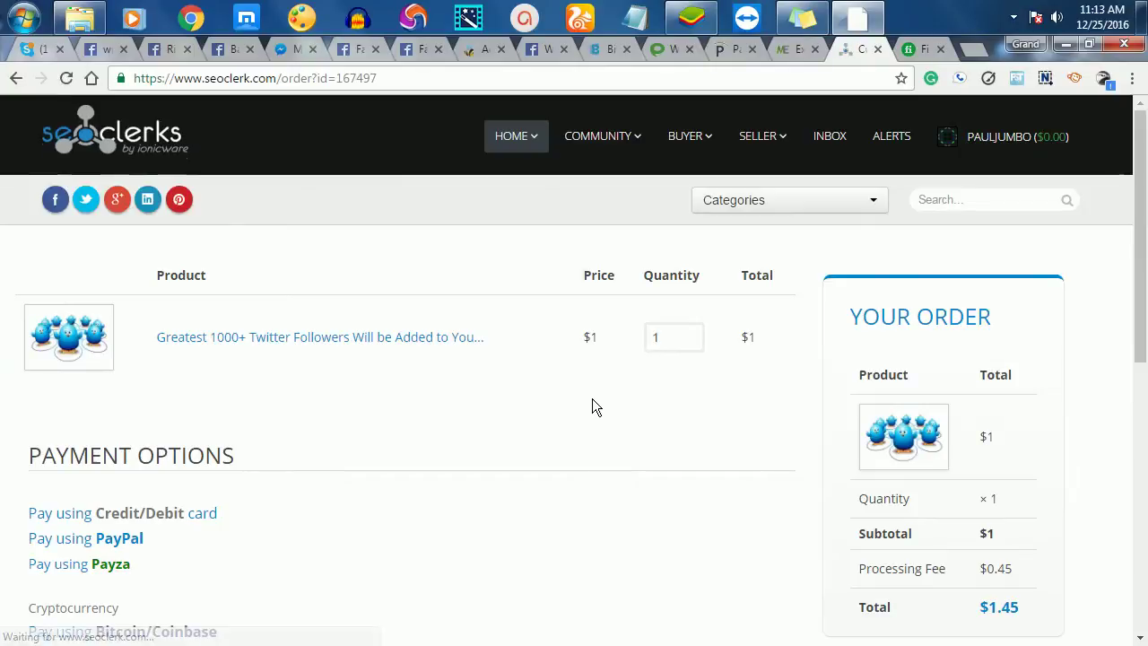
scroll(628, 367, down, 3)
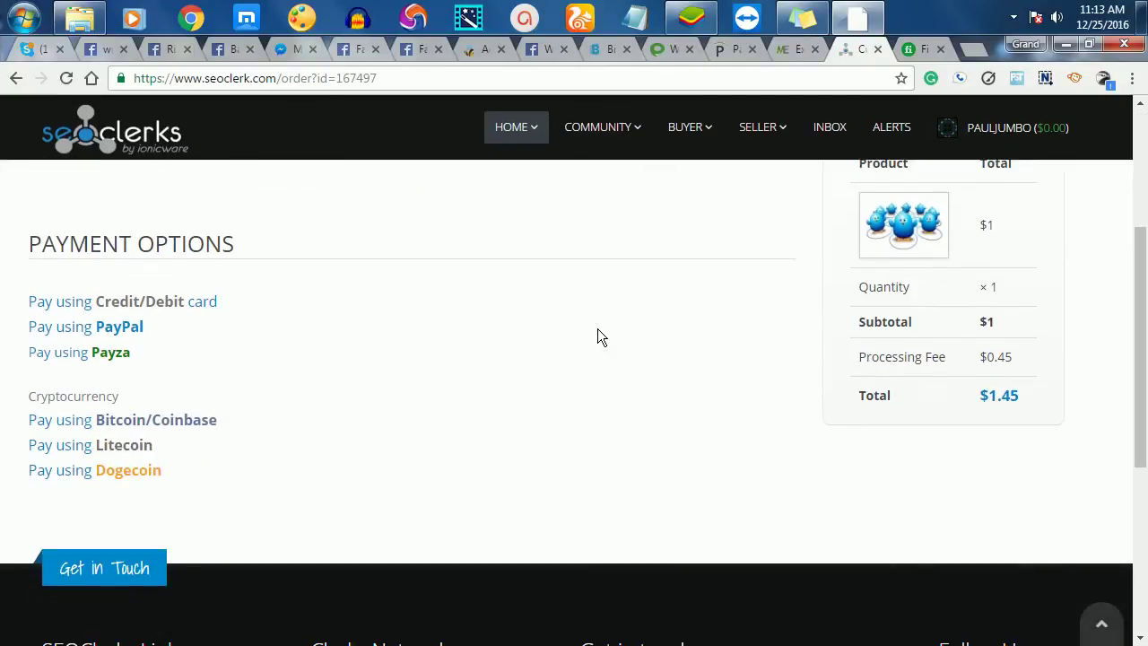
scroll(228, 320, down, 1)
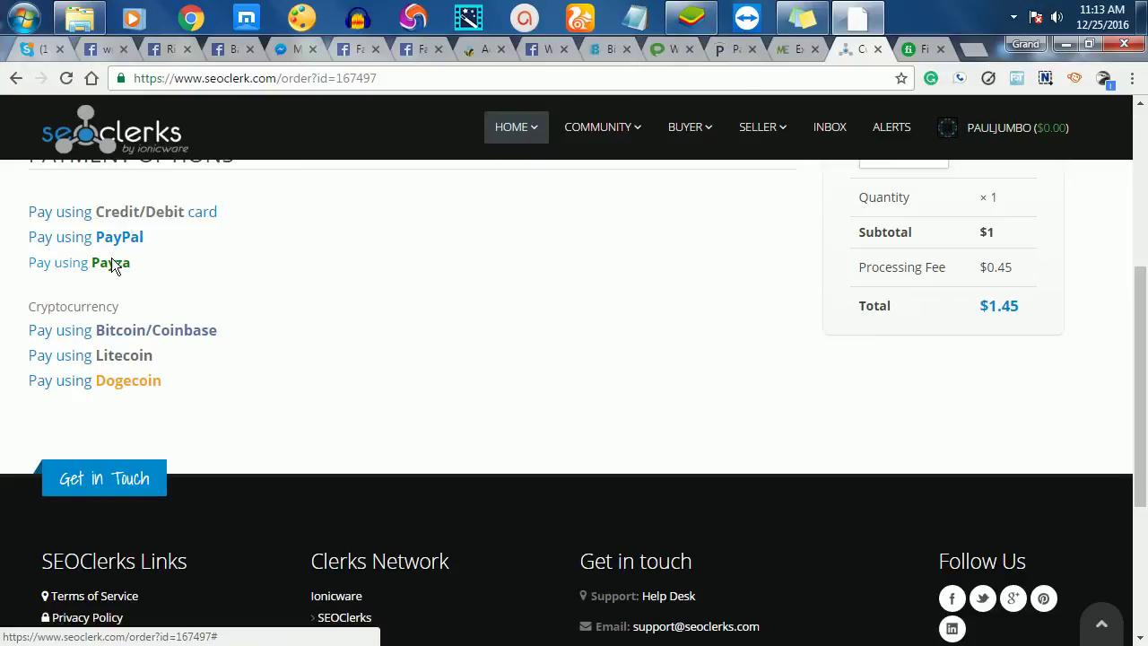
scroll(269, 260, down, 2)
scroll(263, 233, up, 1)
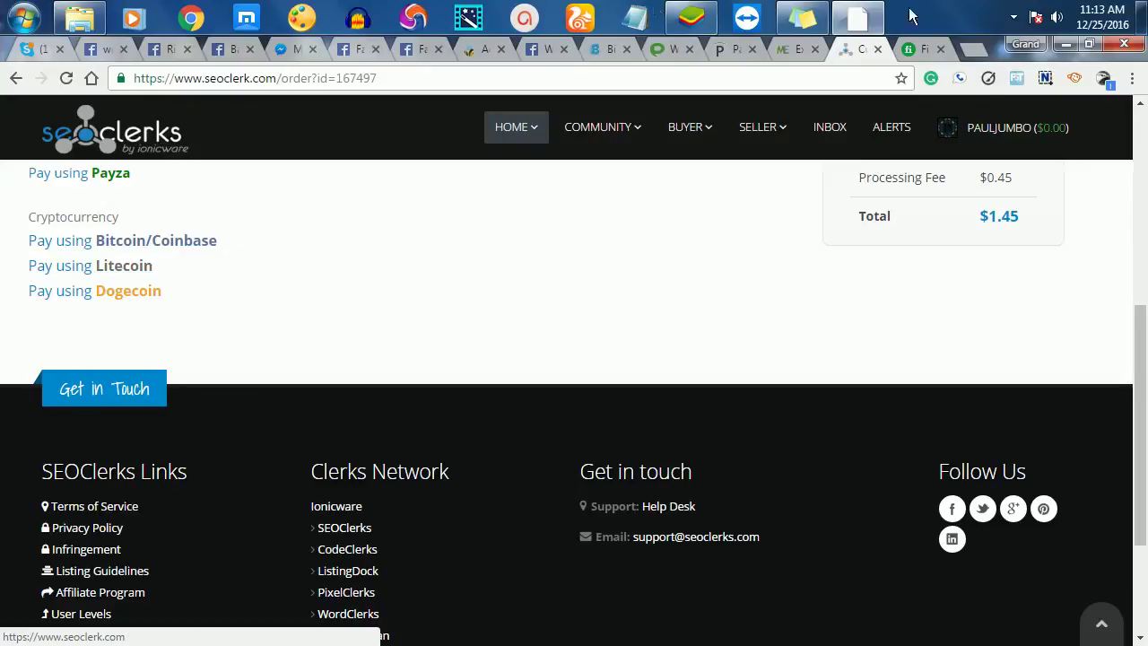
scroll(554, 353, up, 1)
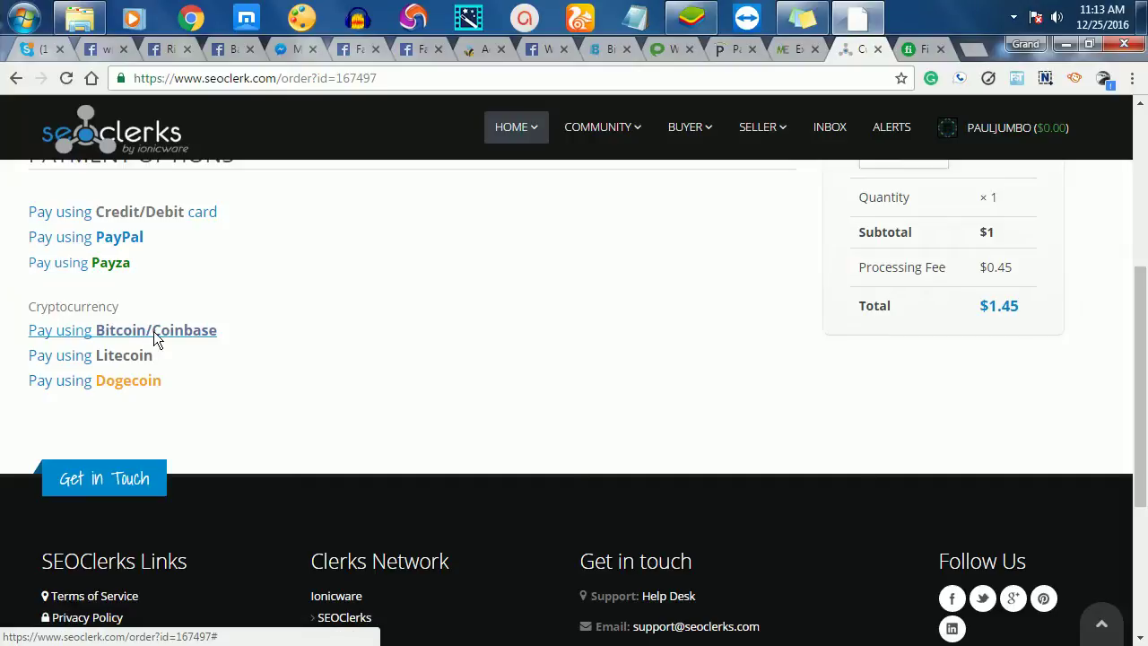
scroll(192, 341, down, 1)
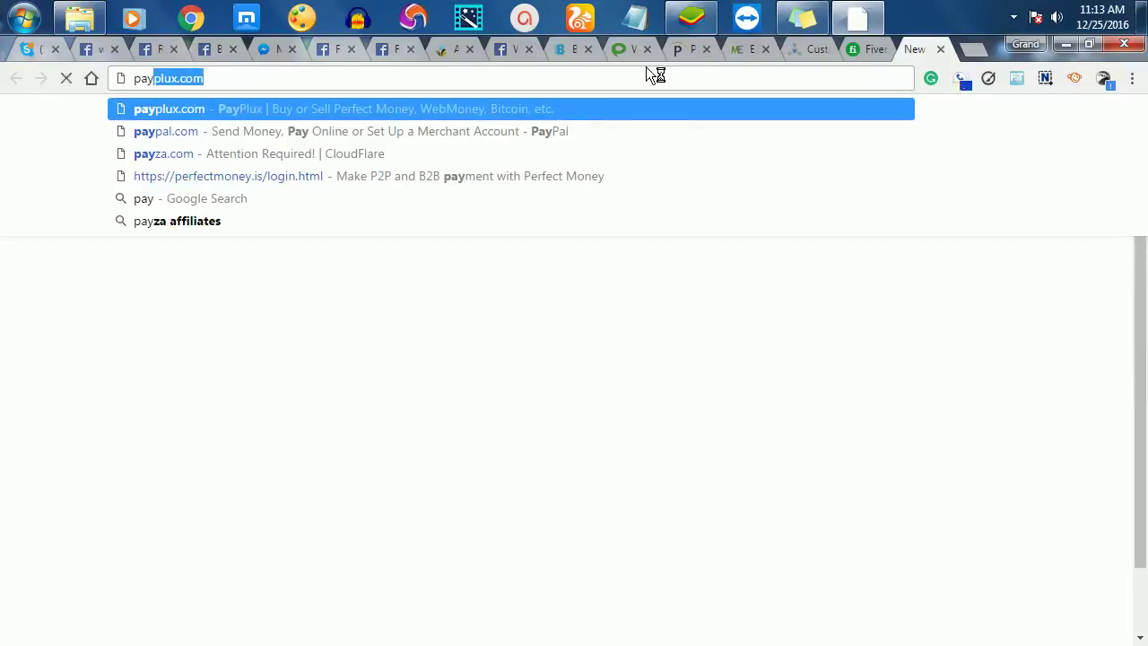
- Load payplux.com in the new browser tab and return to the SEOClerks order page
key(Return)
click(863, 49)
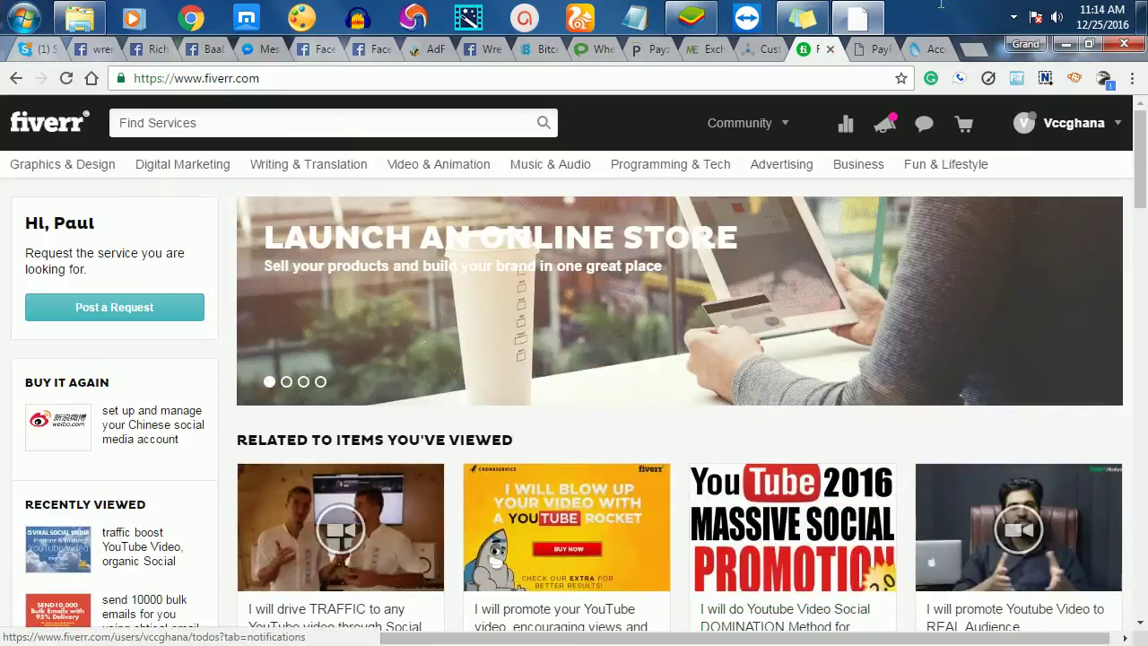
click(770, 51)
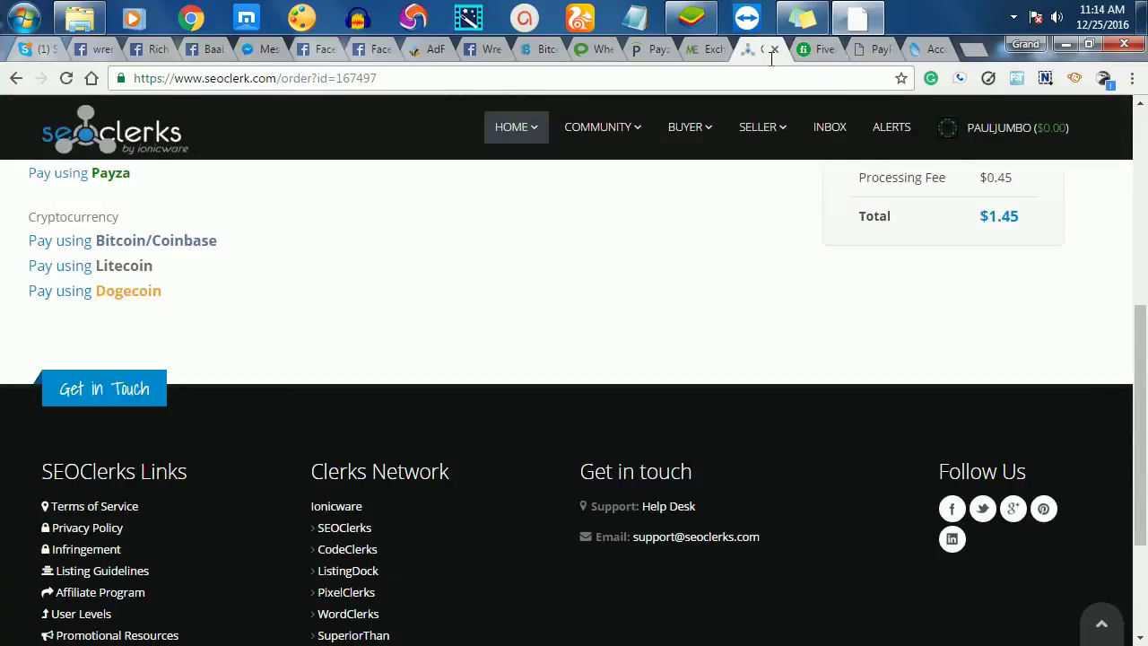
- Start the order's Bitcoin/Coinbase payment, passing the security check, and copy the Bitcoin address shown at the Coinbase checkout
scroll(609, 507, up, 4)
scroll(609, 511, down, 4)
click(148, 249)
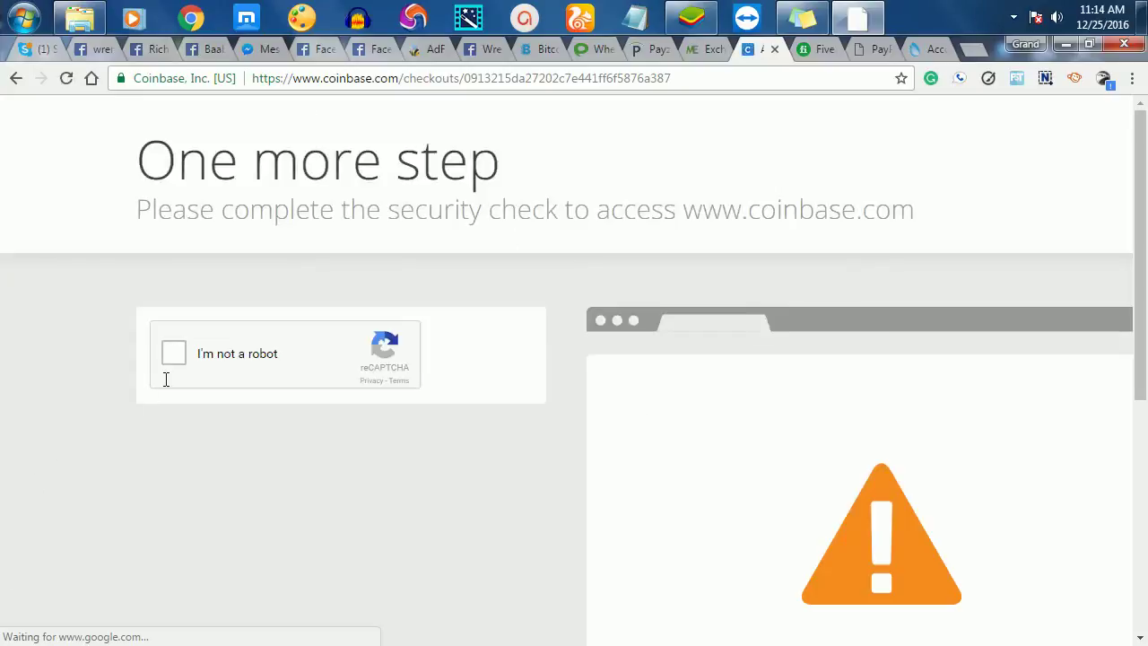
click(172, 347)
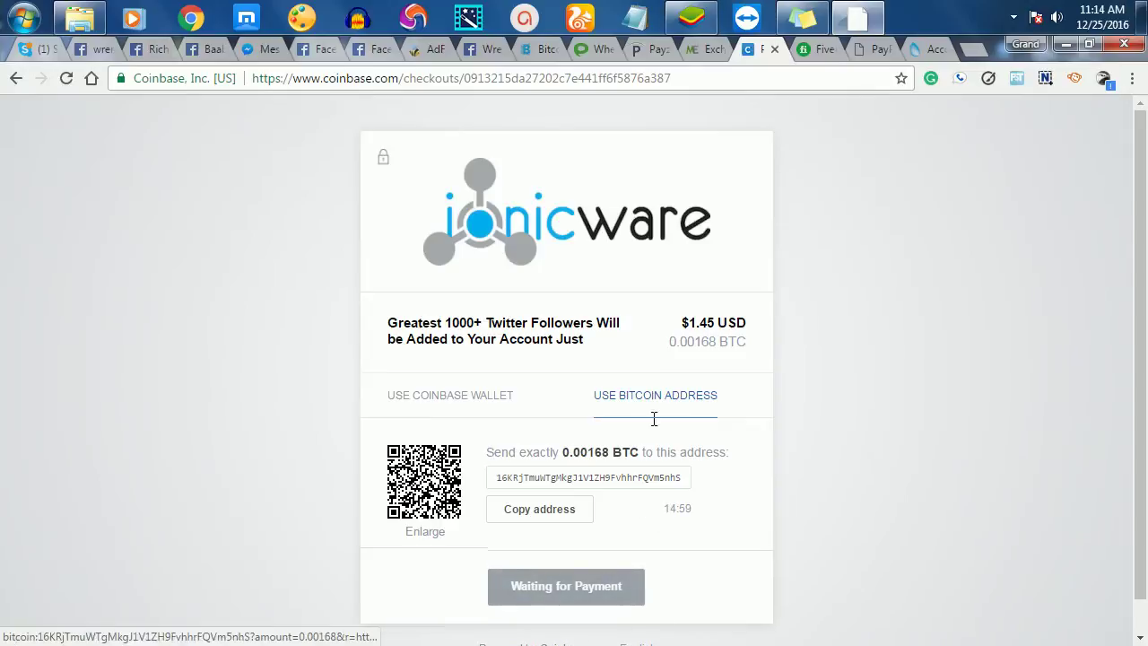
scroll(537, 288, down, 1)
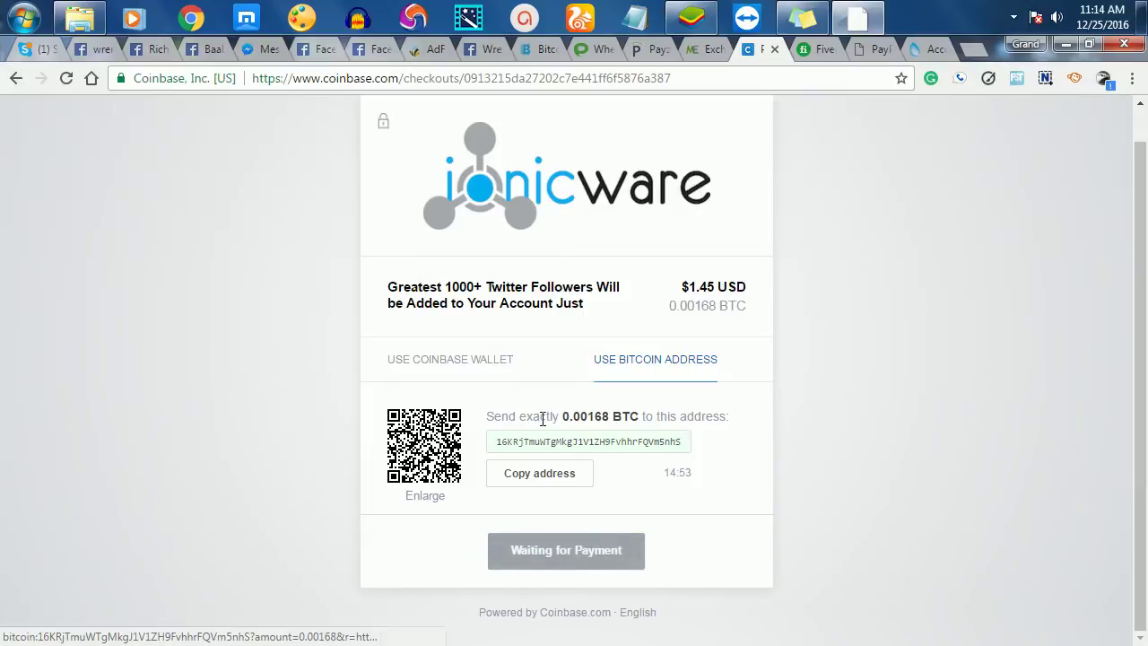
click(537, 479)
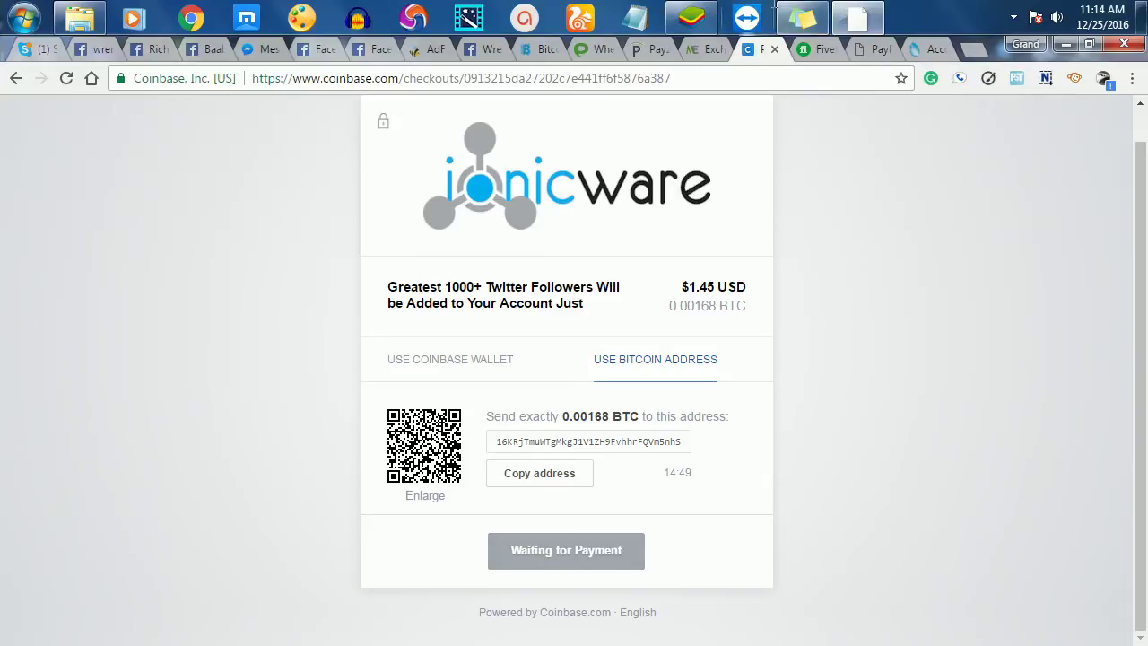
- Open blockchain.info/wallet/#/login in a new browser tab and sign in to the Bitcoin wallet with the saved credentials
click(960, 52)
text(blockchain.info/wallet/#/login)
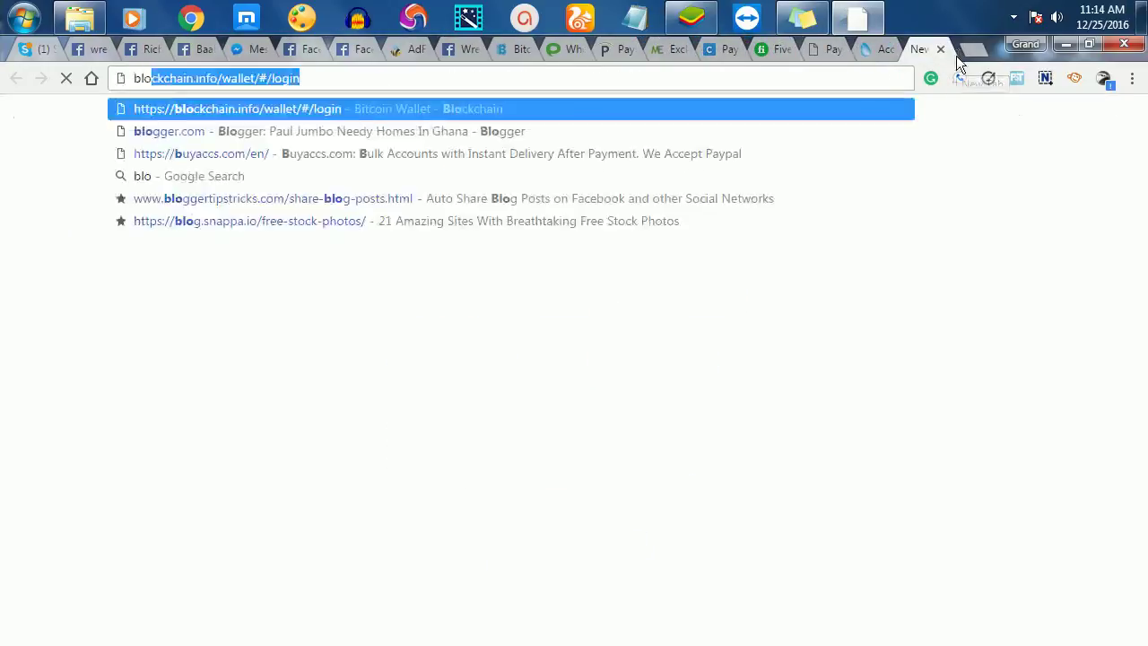
key(Return)
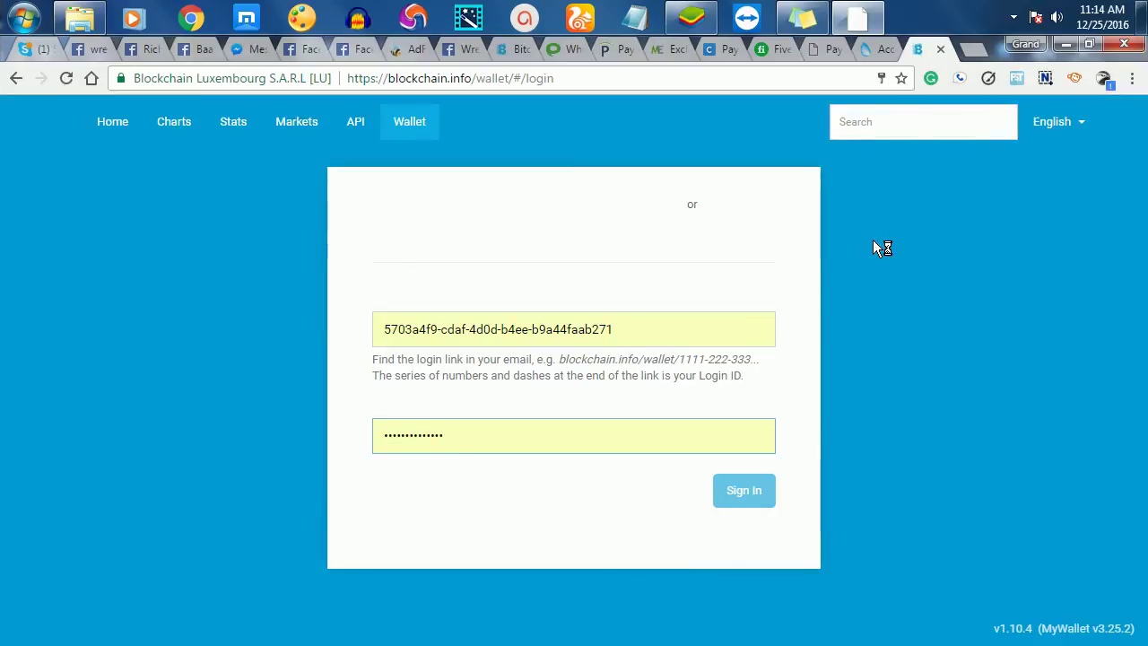
click(736, 498)
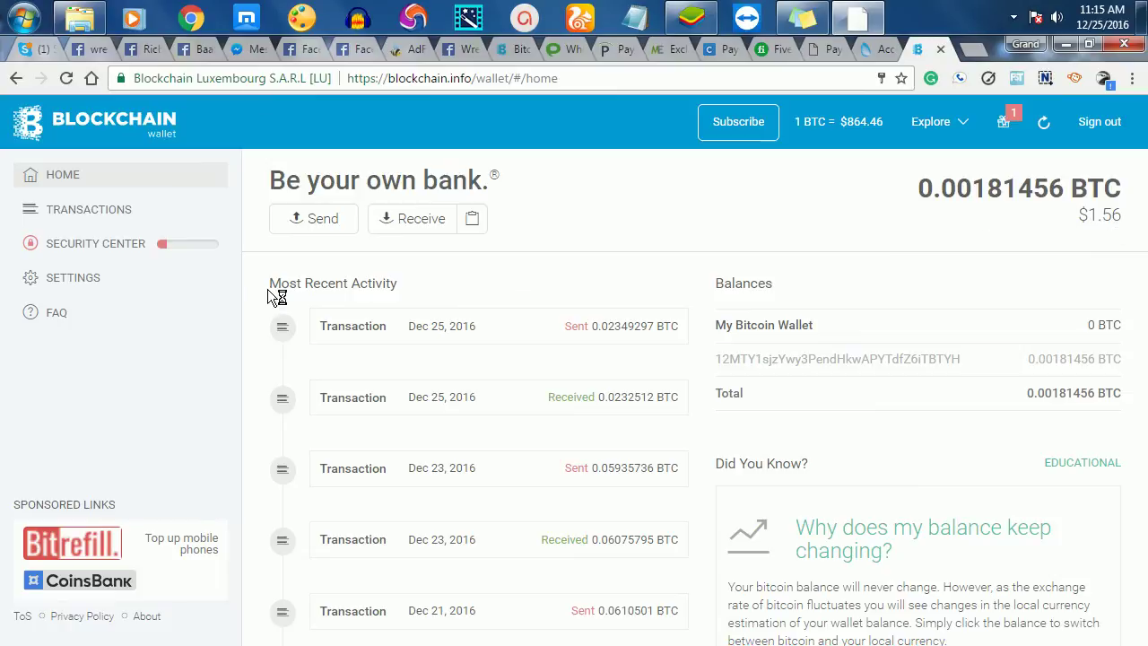
- Start a Bitcoin transfer from the wallet and paste the copied checkout address as the recipient
click(321, 221)
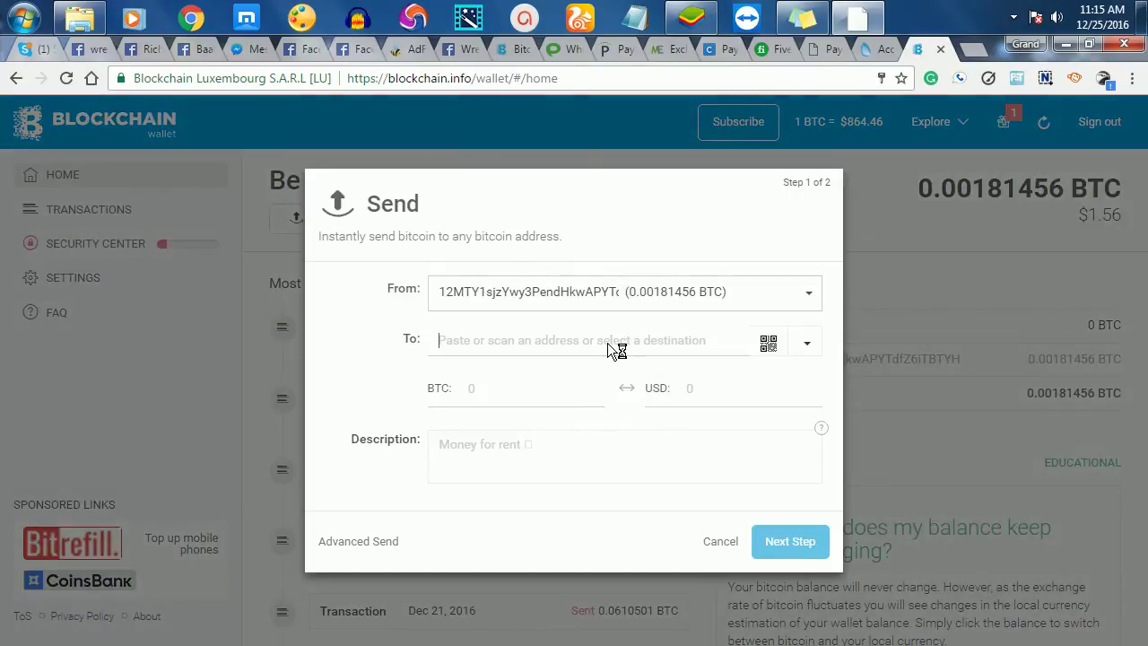
click(601, 345)
key(ctrl+v)
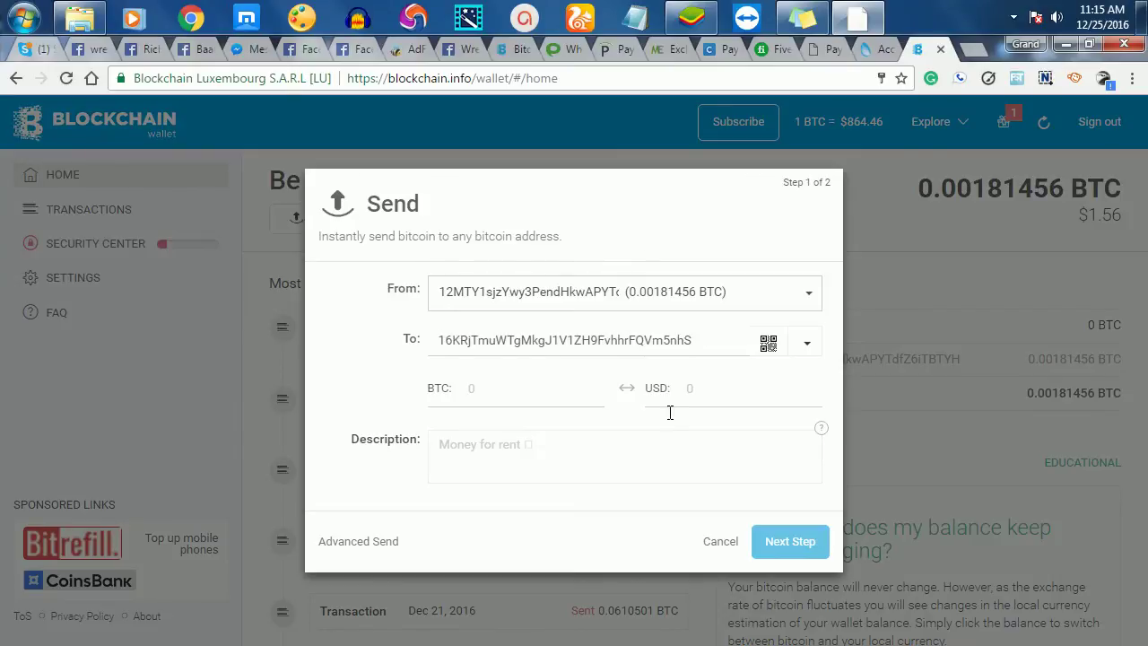
- Copy the exact payment amount from the Coinbase checkout and set the wallet transfer to 0.00168 BTC
click(718, 51)
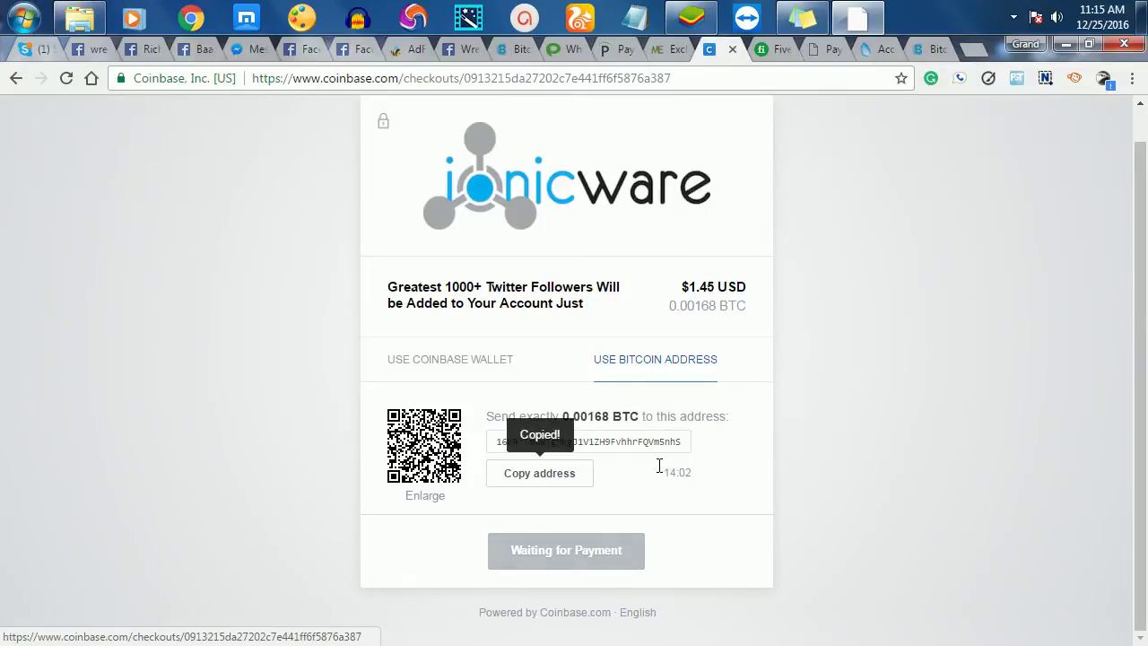
drag(610, 416, 566, 412)
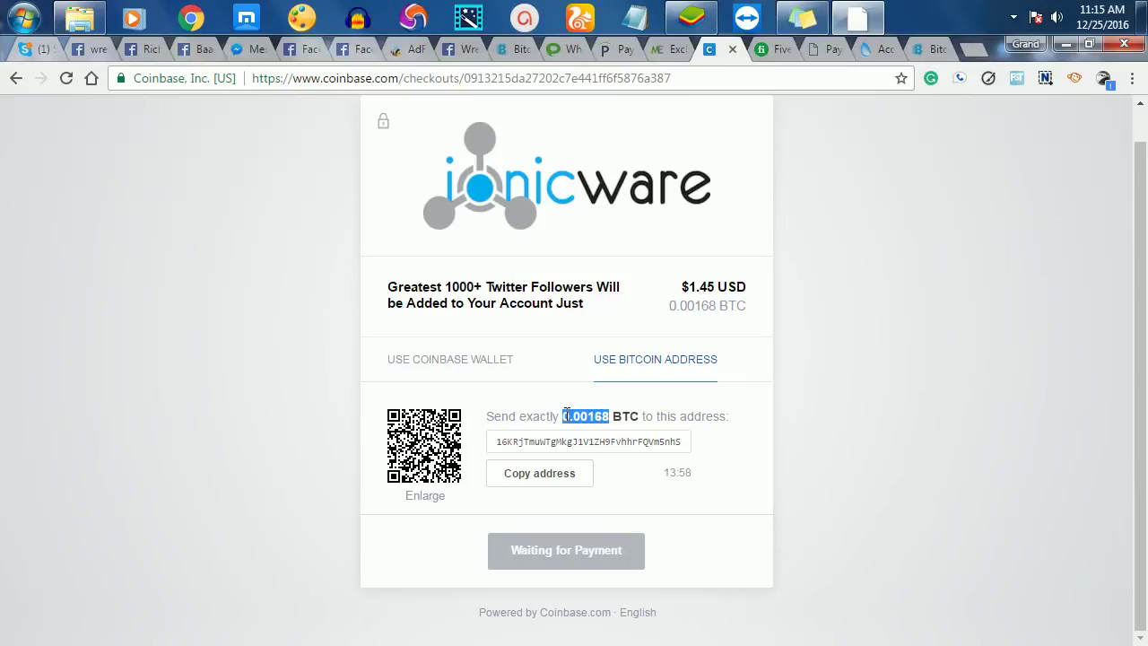
click(939, 50)
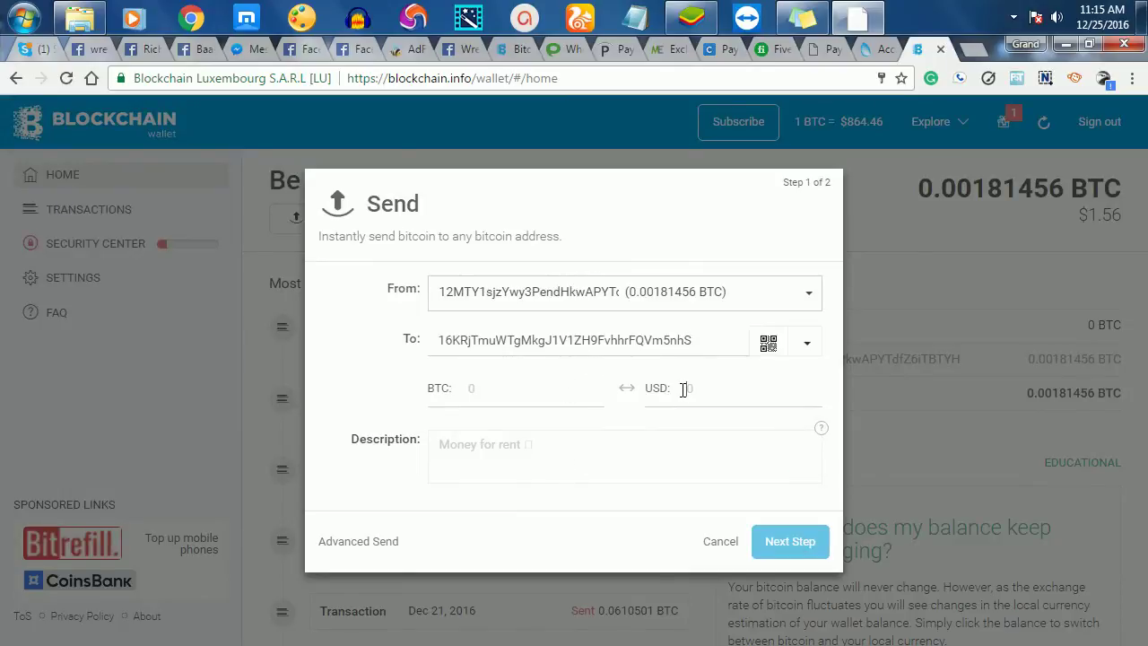
click(564, 388)
key(ctrl+v)
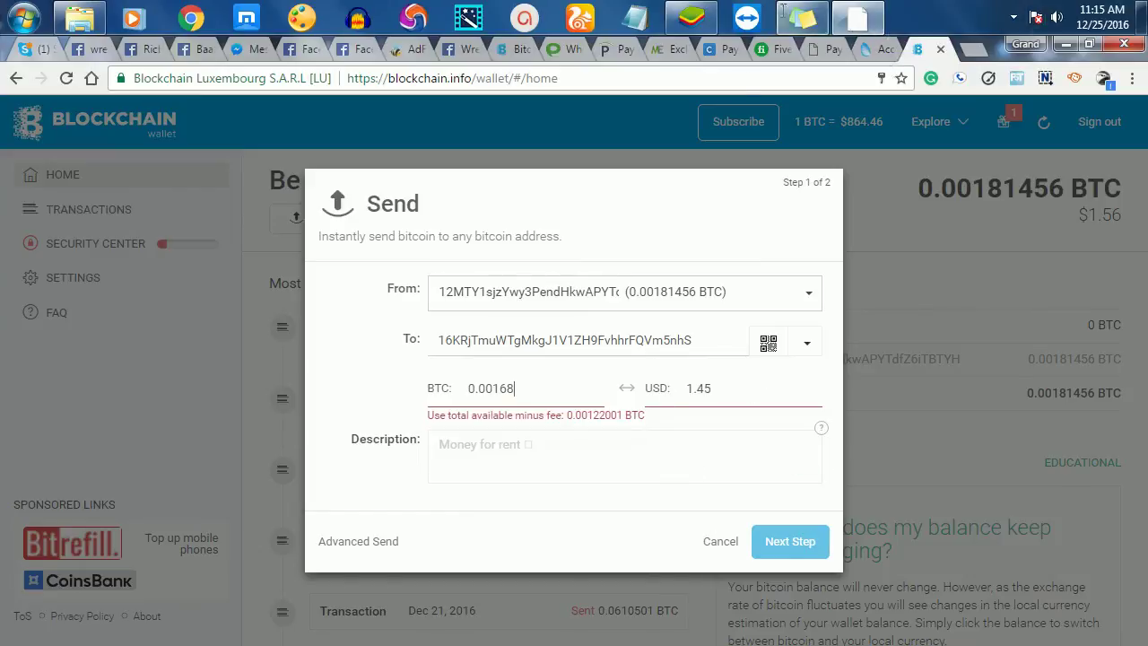
- Return to the Coinbase checkout and review the order's amount due, Bitcoin address and payment status
click(709, 50)
scroll(635, 466, up, 1)
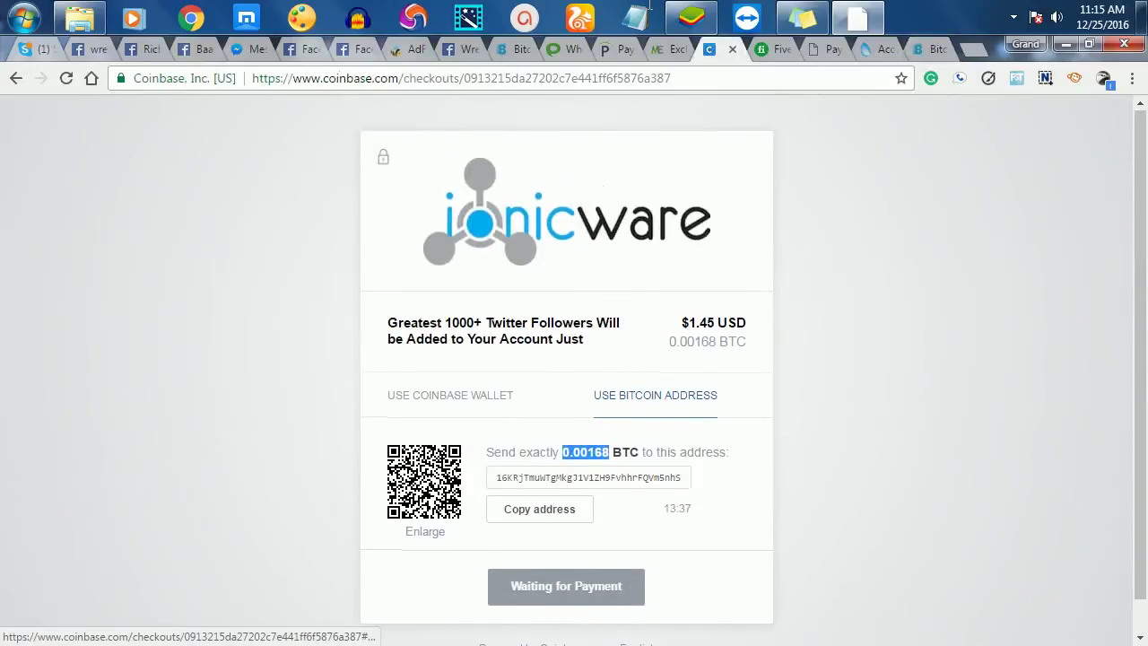
scroll(640, 562, down, 1)
scroll(678, 388, up, 1)
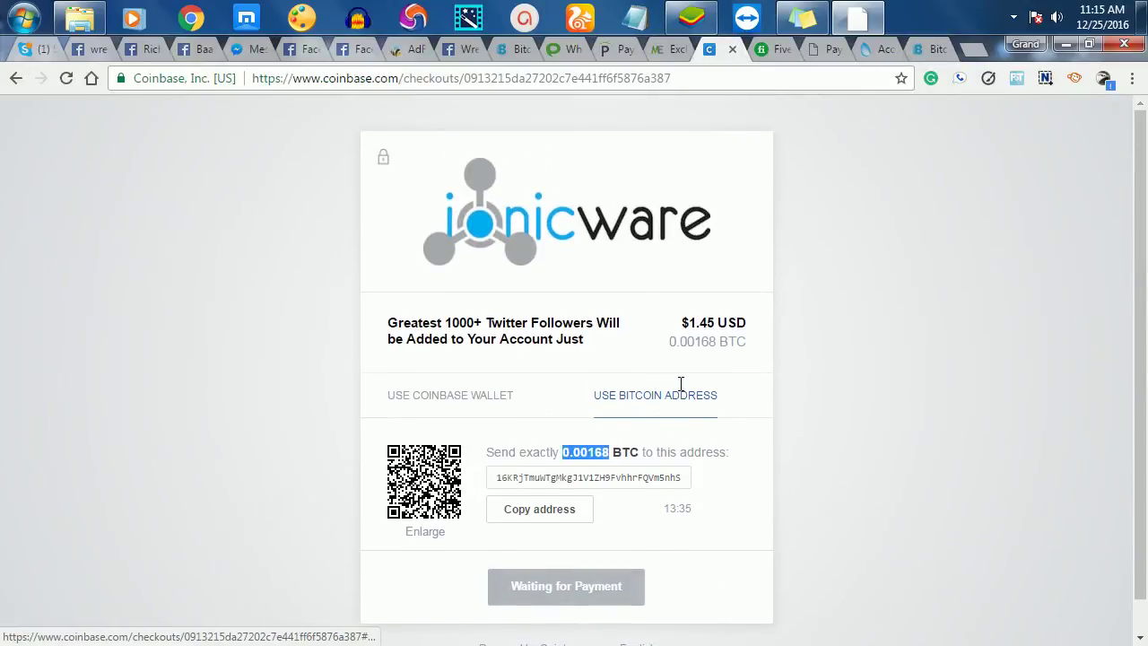
scroll(680, 385, down, 1)
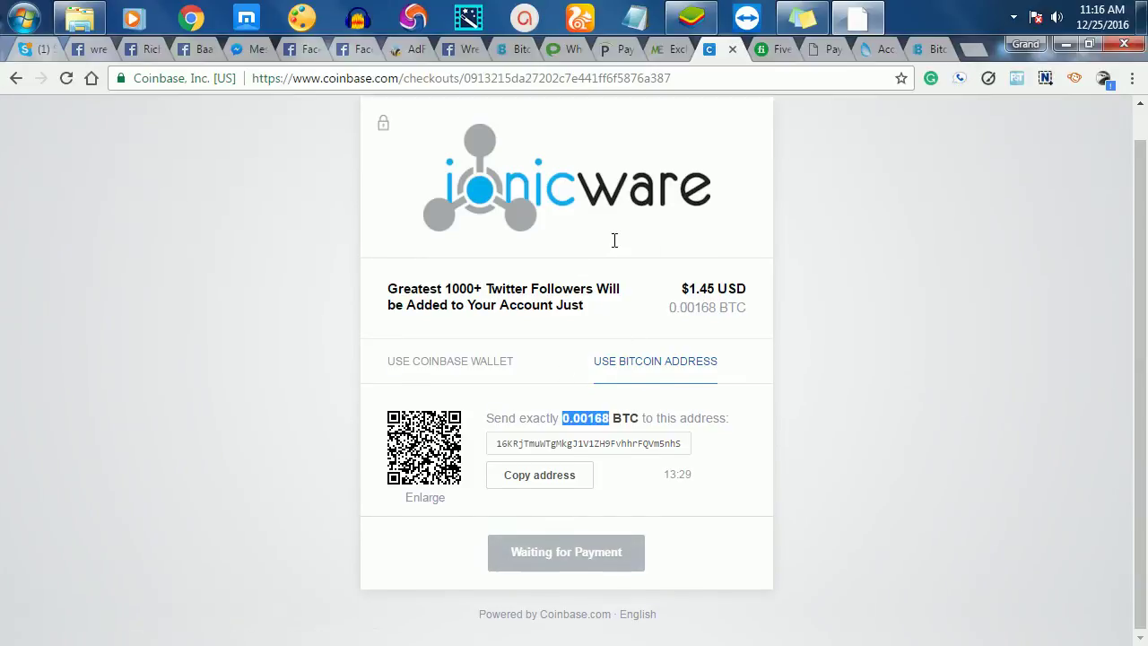
scroll(613, 241, up, 1)
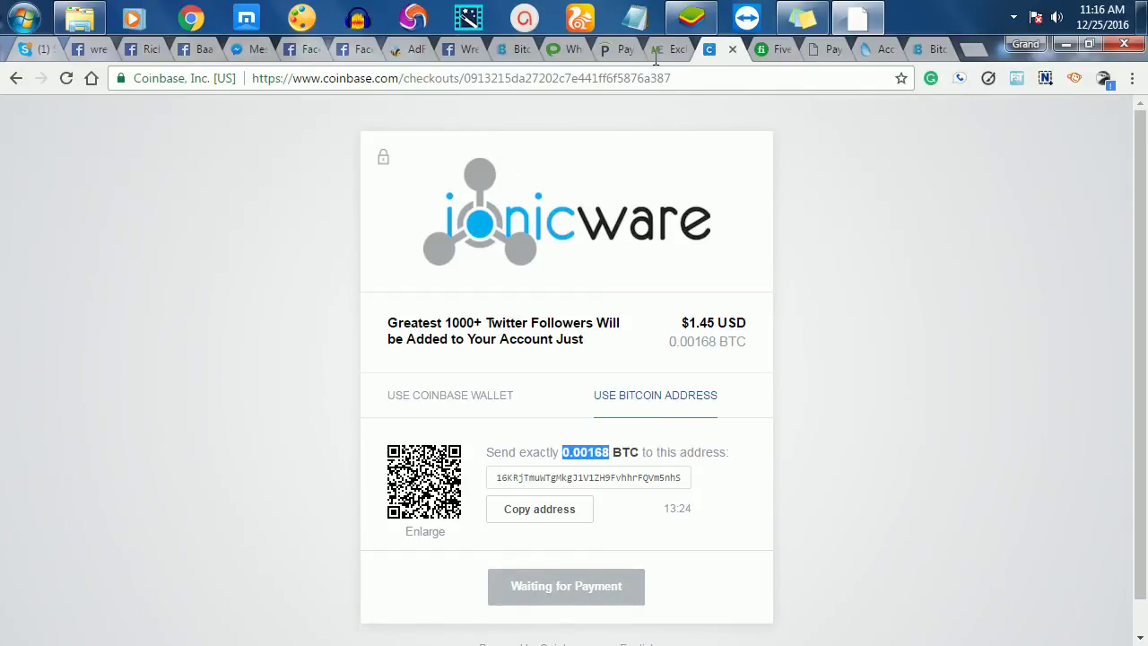
- Go back from the Coinbase checkout to the SEOClerks order page and review the order summary and payment options
click(16, 78)
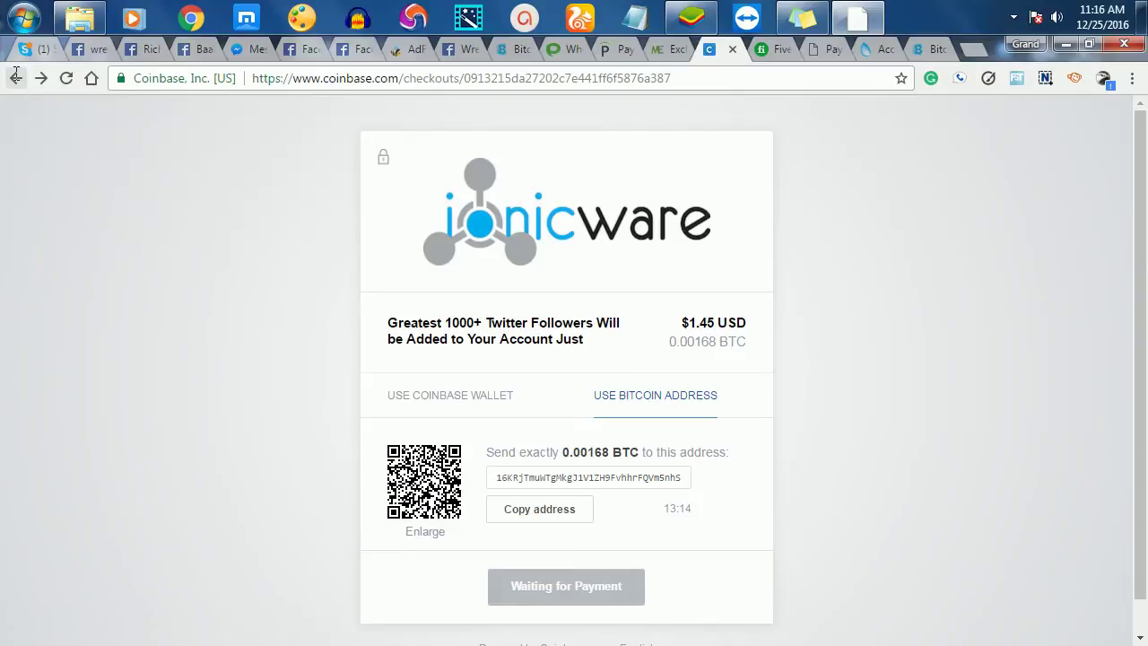
click(16, 78)
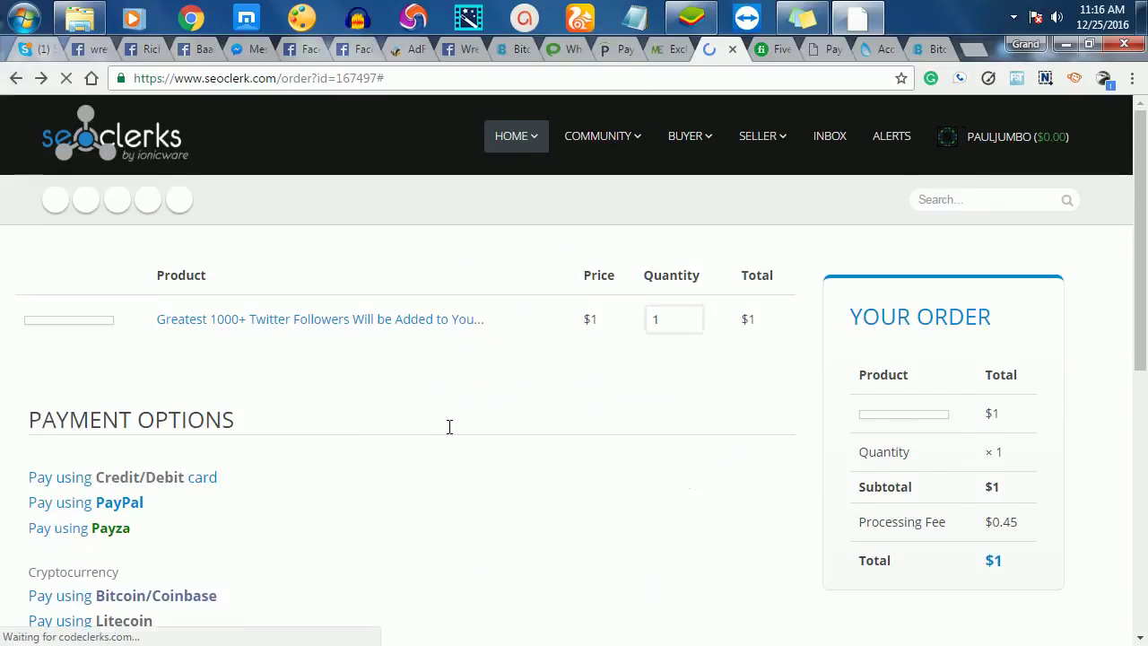
scroll(449, 428, down, 5)
scroll(441, 435, up, 4)
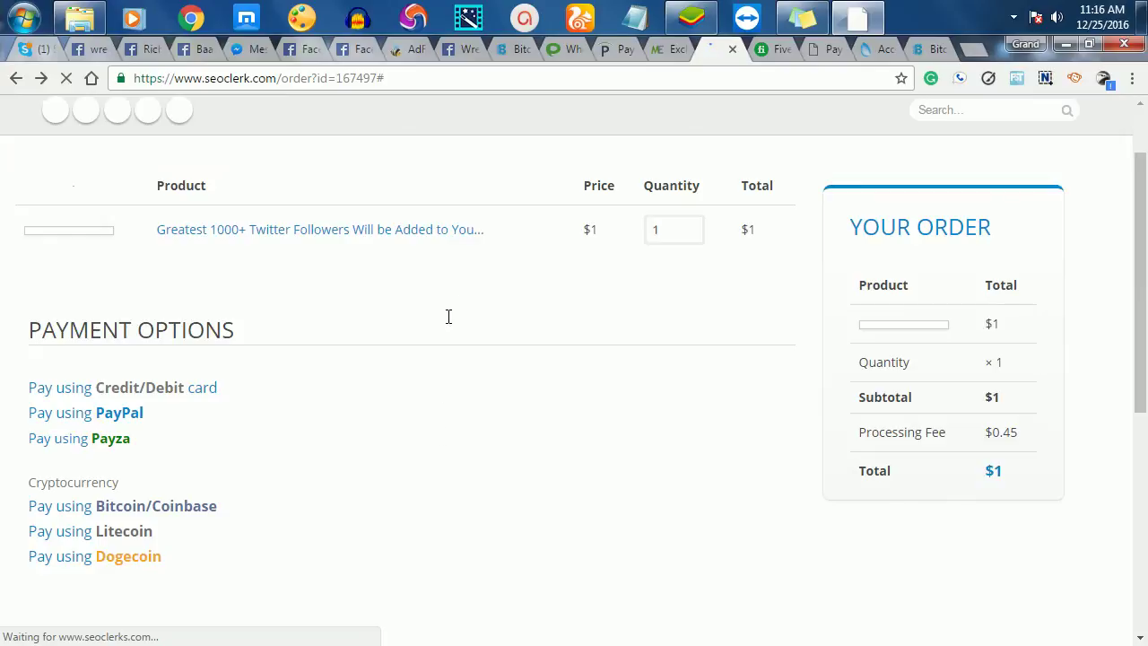